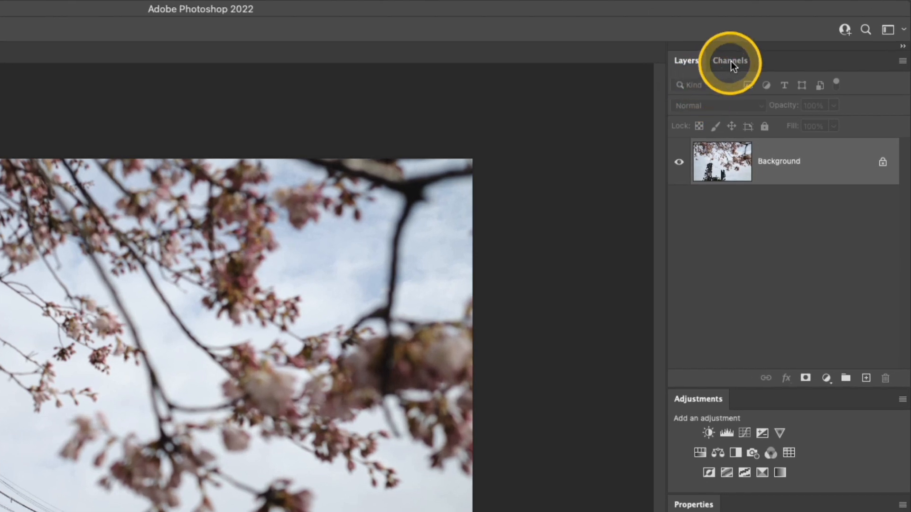
Compare the individual Red, Green and Blue channels of the cherry blossom photo, ending on the Blue channel
left_click(794, 51)
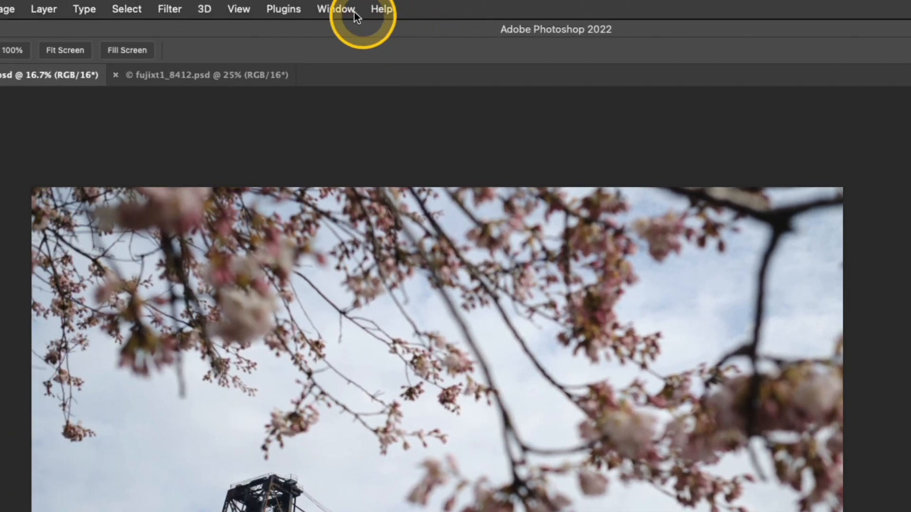
left_click(354, 22)
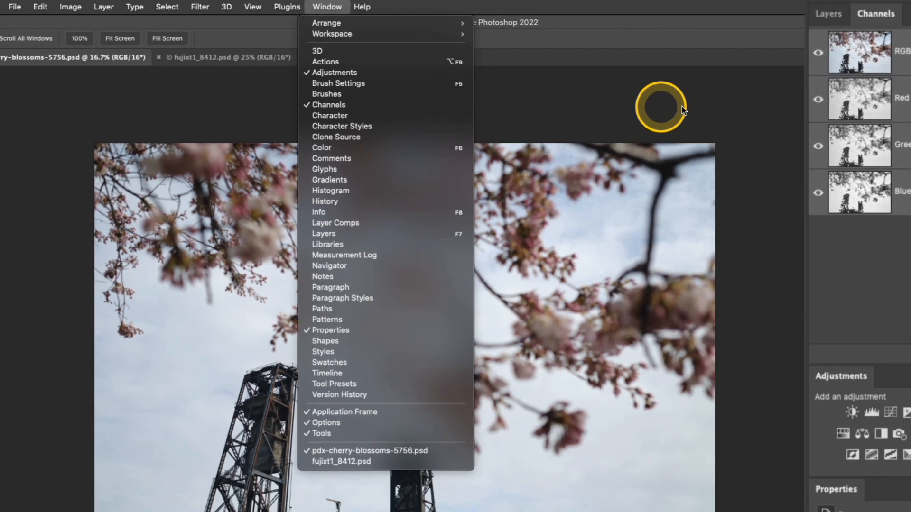
left_click(682, 106)
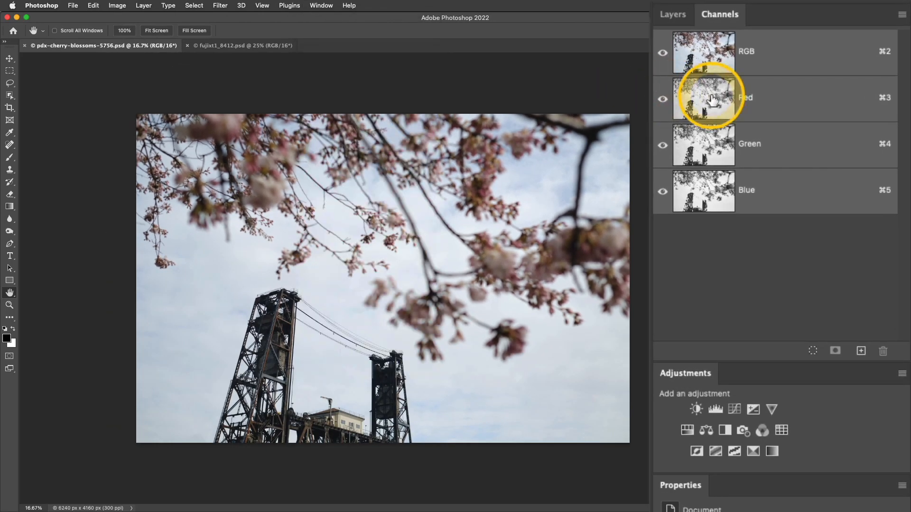
left_click(712, 99)
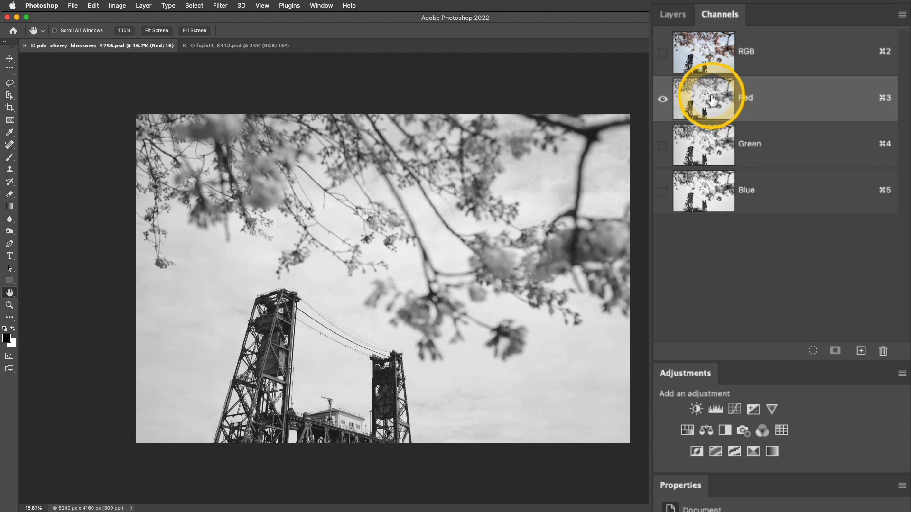
left_click(708, 144)
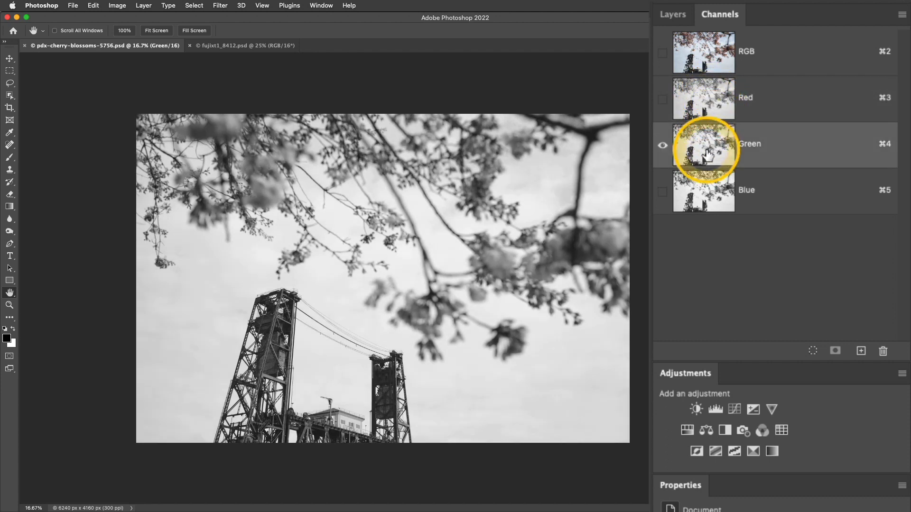
left_click(707, 198)
left_click(708, 146)
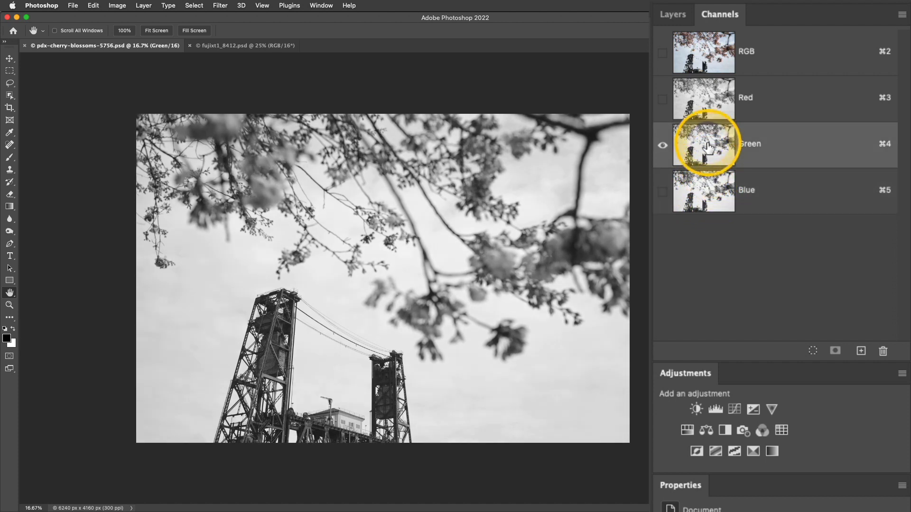
left_click(708, 198)
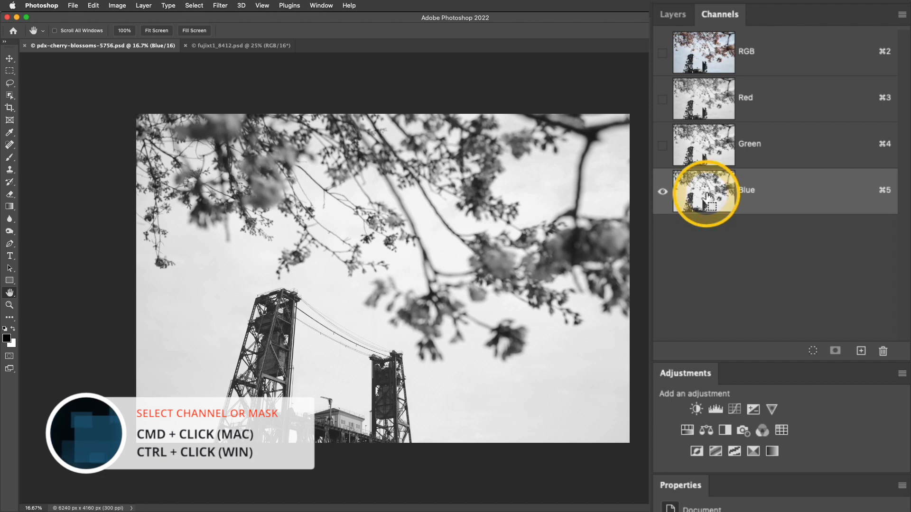
Load the Blue channel as a selection and add a Curves adjustment layer masked by it
left_click(707, 198, "super")
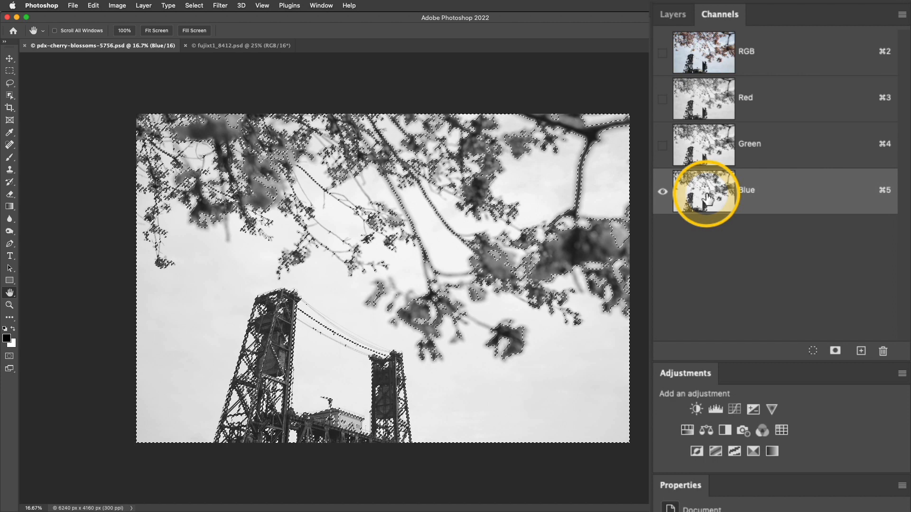
left_click(675, 18)
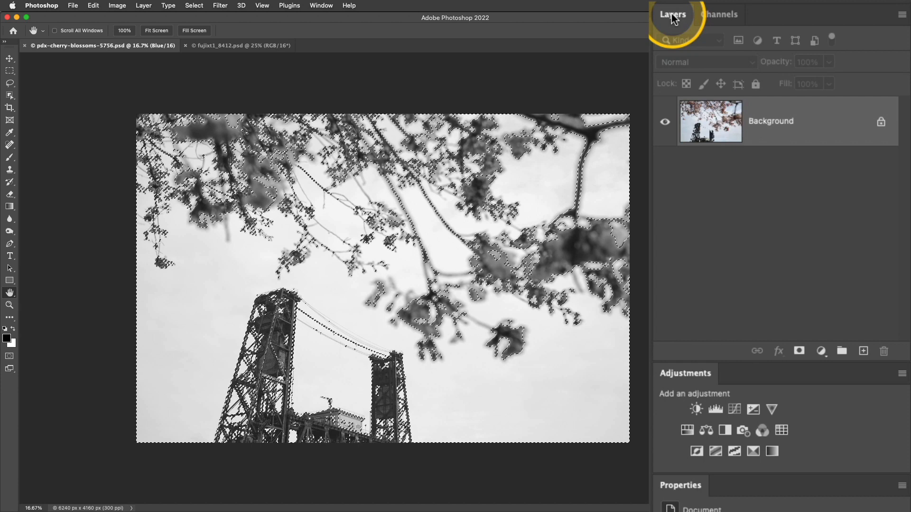
left_click(734, 409)
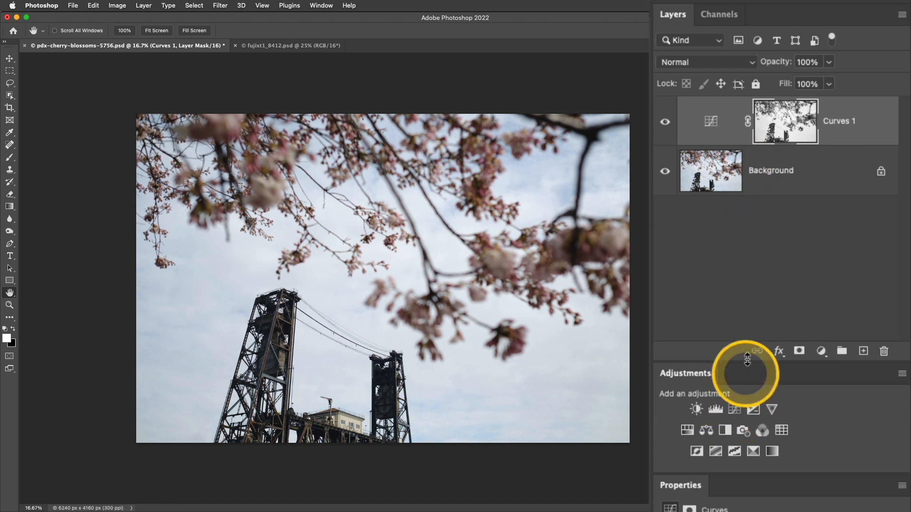
Increase the contrast of the Curves layer's mask with Levels, setting the input black point to 23 and the white point to 228
left_click(784, 121, "alt")
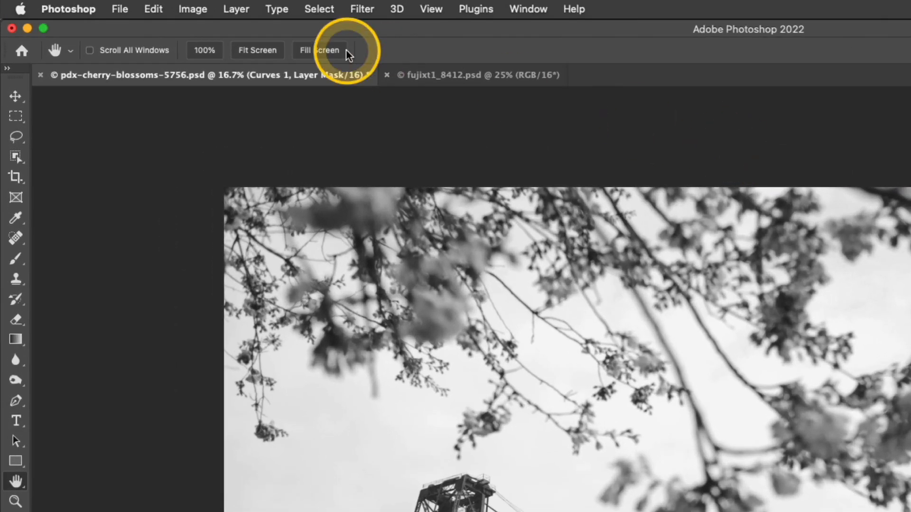
left_click(193, 9)
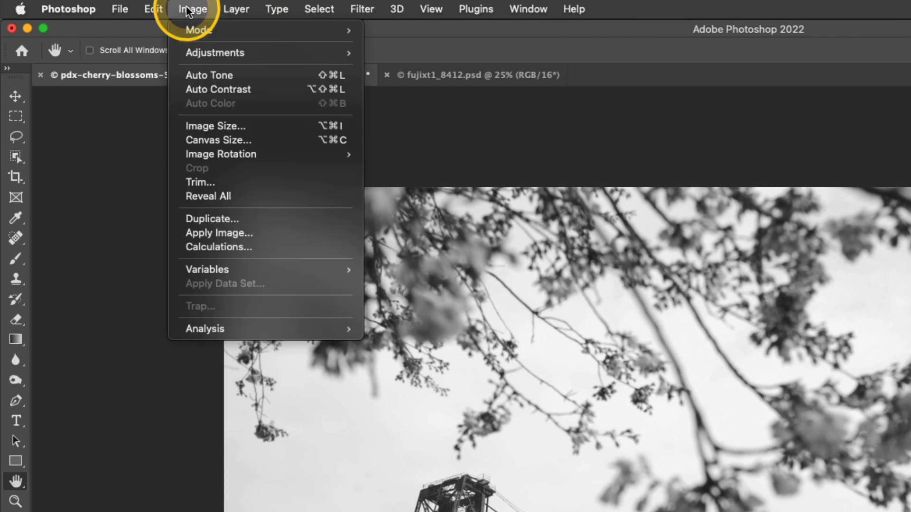
mouse_move(233, 60)
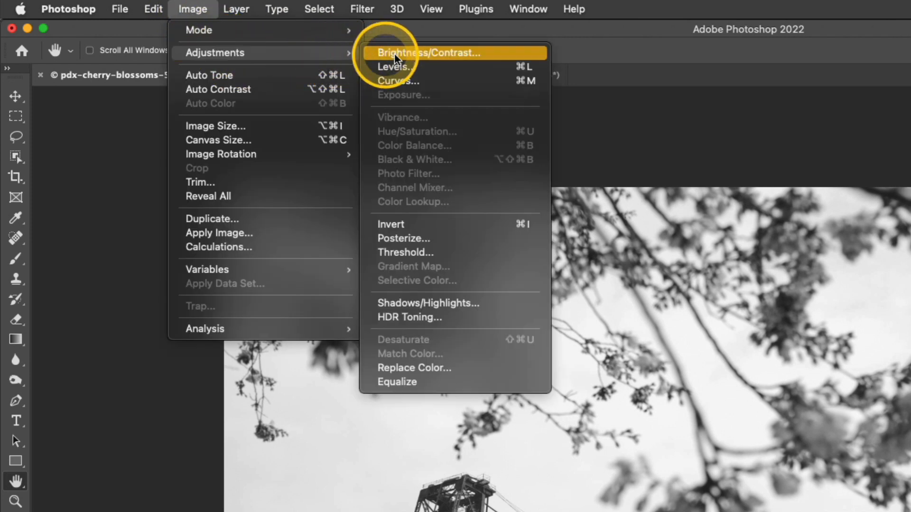
left_click(450, 70)
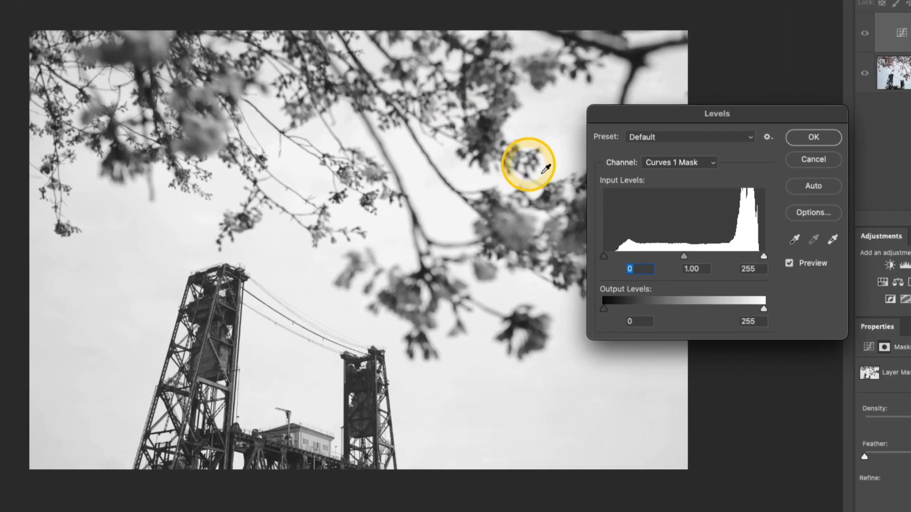
left_click_drag(605, 261, 619, 262)
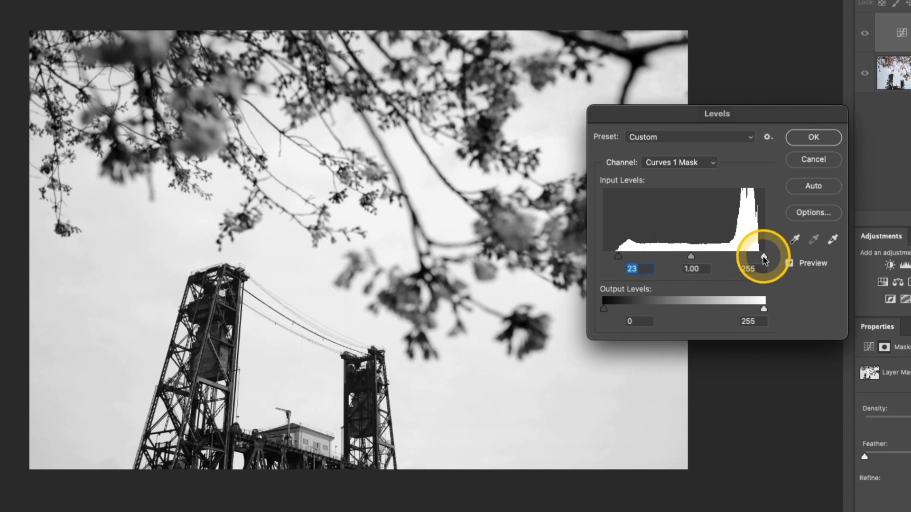
left_click_drag(763, 258, 750, 259)
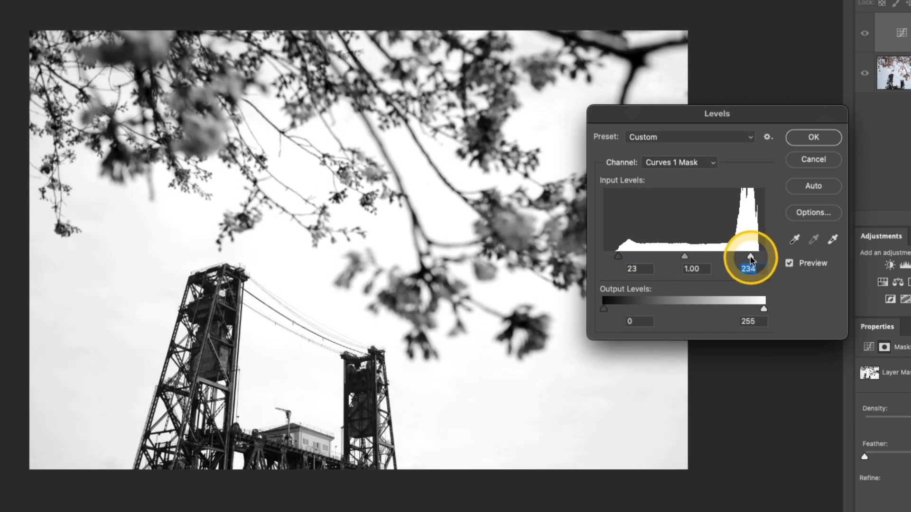
left_click_drag(750, 259, 747, 259)
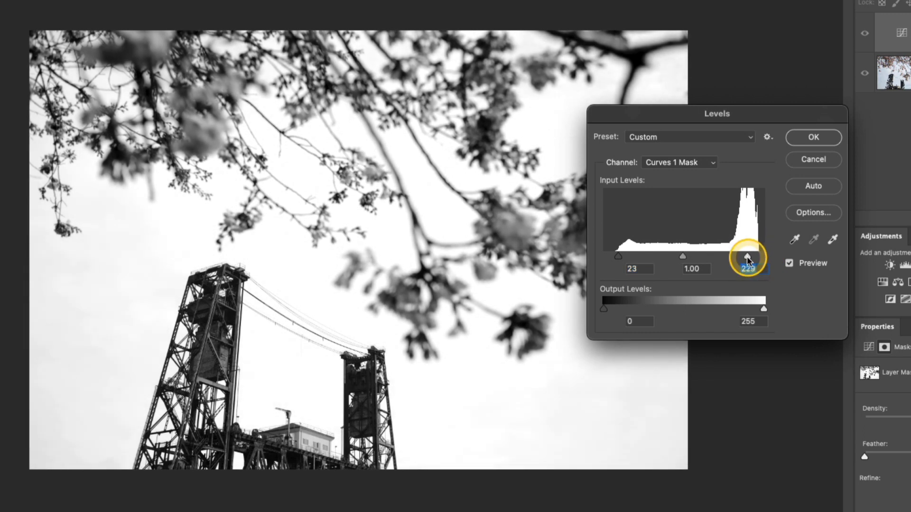
left_click(790, 264)
left_click(790, 265)
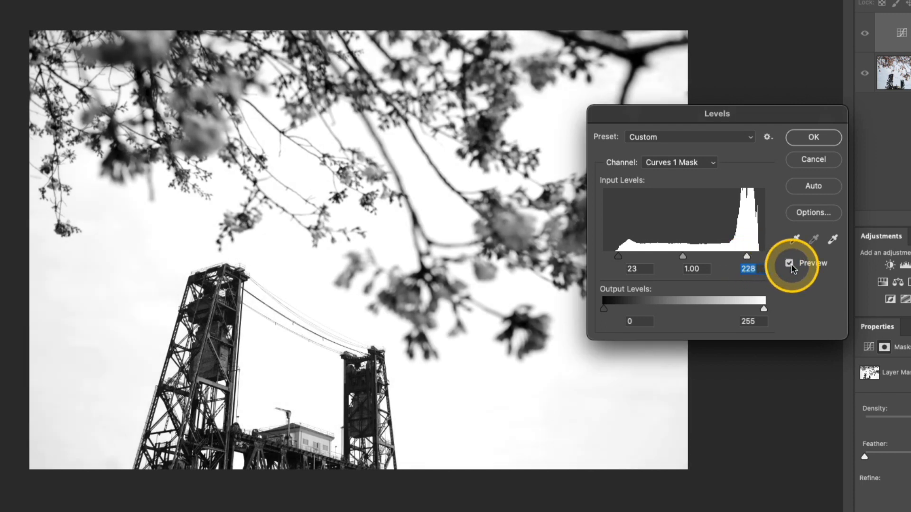
left_click(790, 264)
left_click(790, 264)
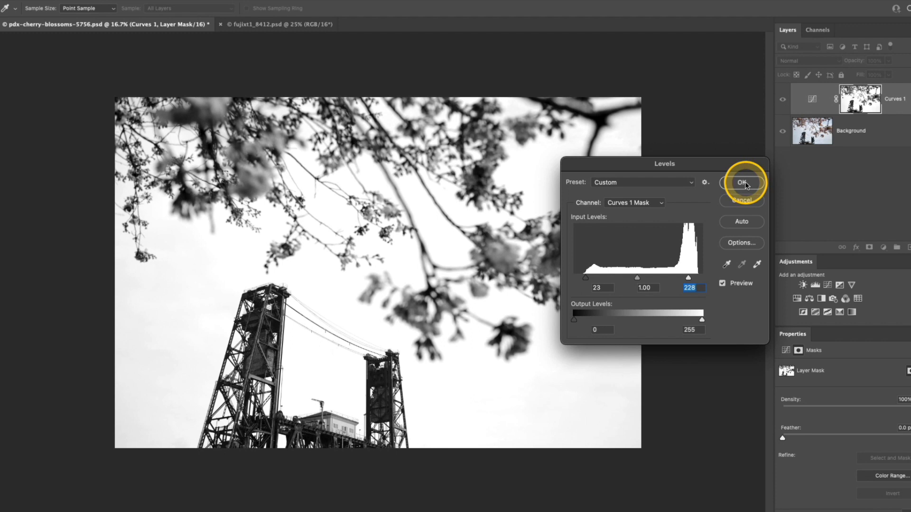
left_click(813, 137)
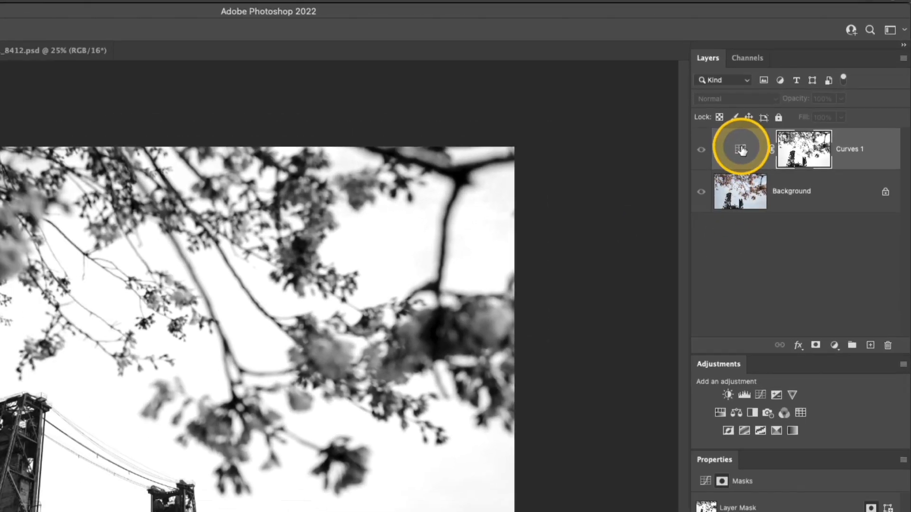
Darken the sky by pulling the curve's midpoint down to input 141, output 111, and rename the Curves layer Highlights
left_click(741, 150)
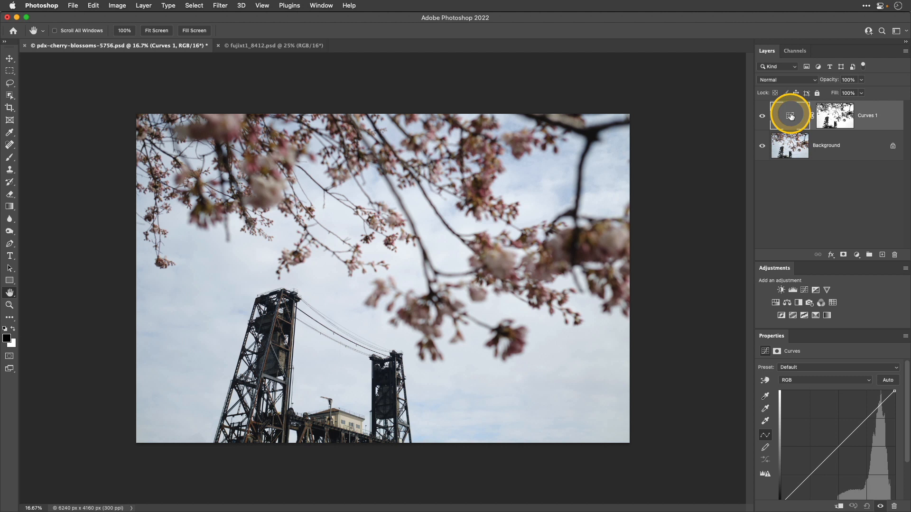
left_click_drag(829, 329, 829, 317)
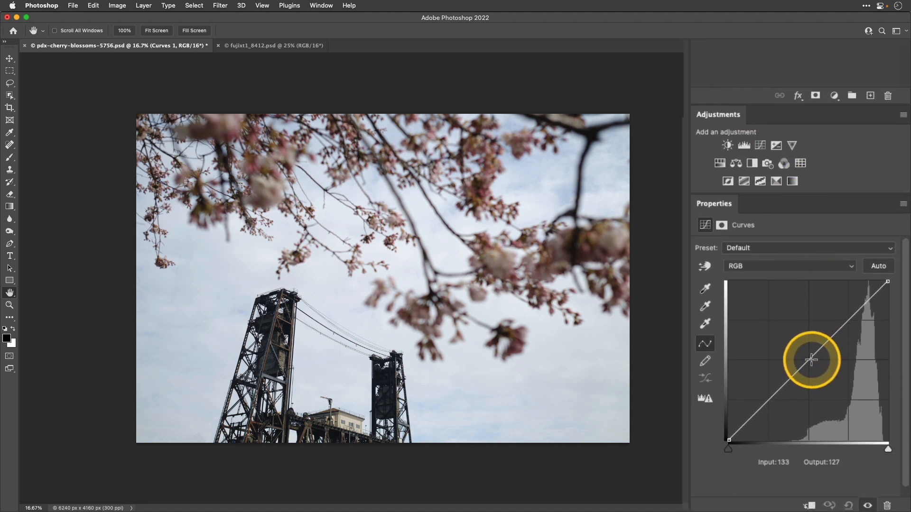
left_click_drag(809, 360, 817, 371)
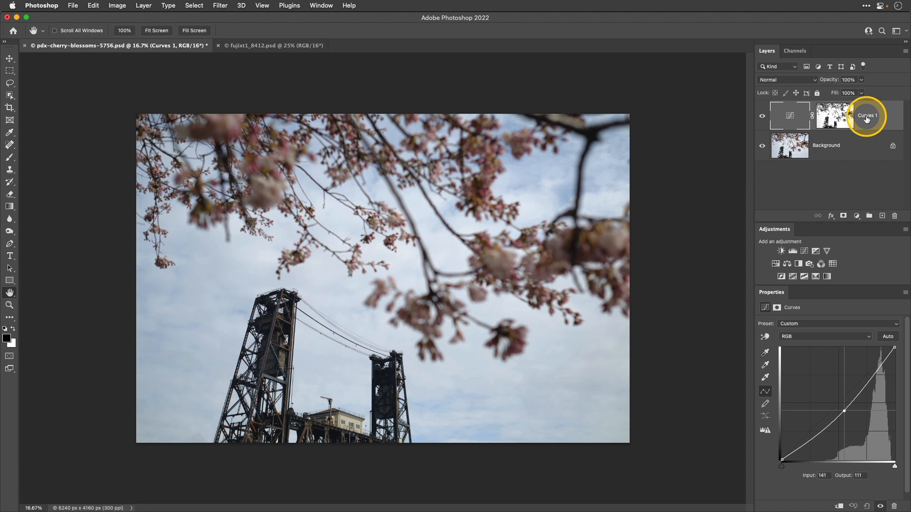
double_click(836, 122)
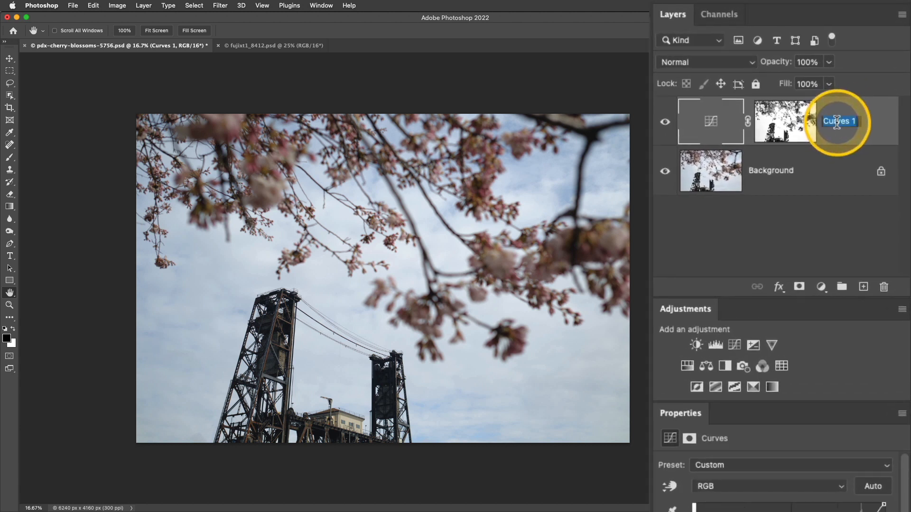
type("Highlights")
key("Return")
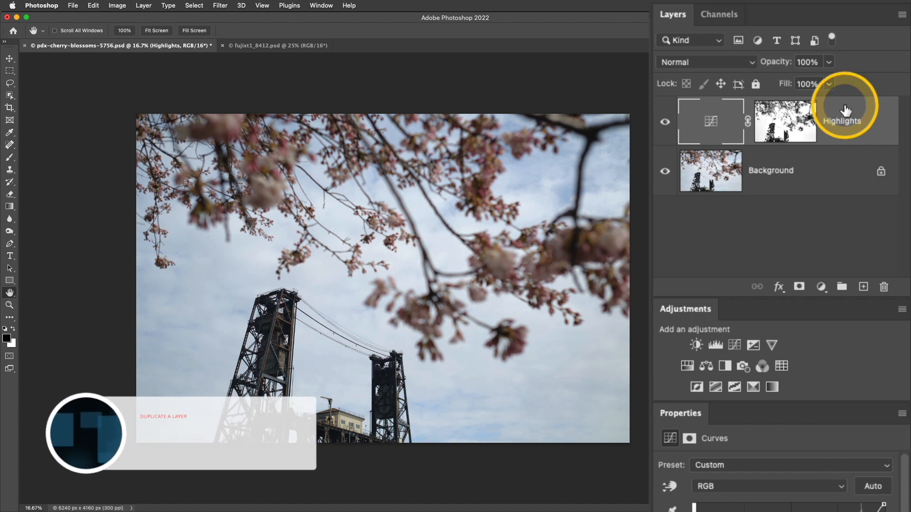
Duplicate the Highlights adjustment layer and rename the copy Shadows
key("super+j")
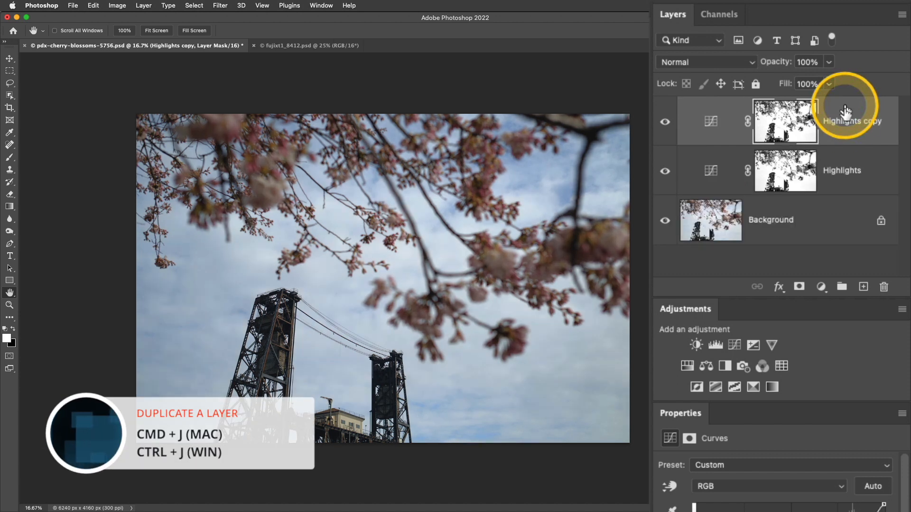
double_click(844, 122)
type("Shadows")
key("Return")
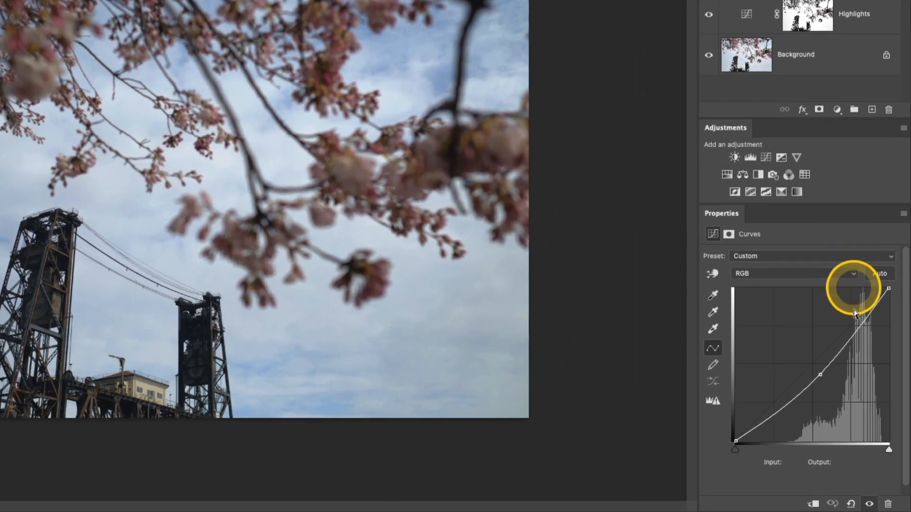
Reset the Shadows layer's curve to its default and invert the layer's mask
left_click(851, 504)
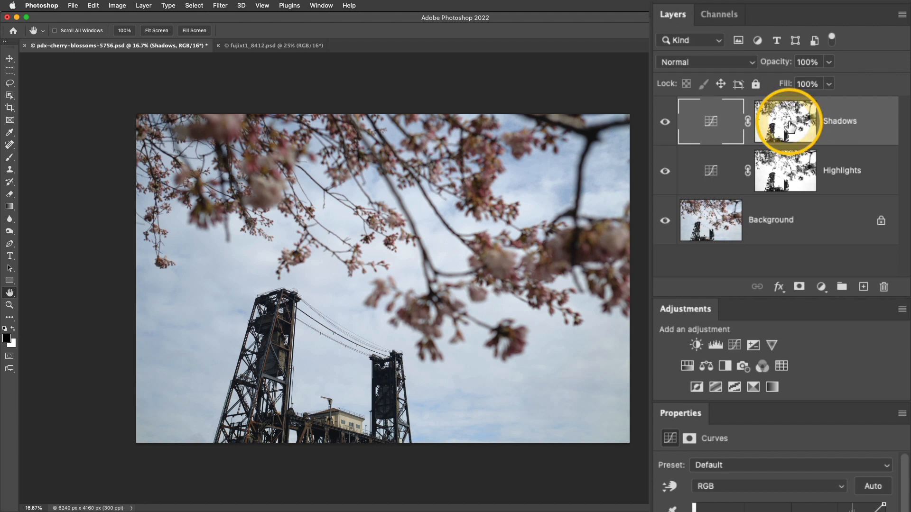
left_click(790, 126, "alt")
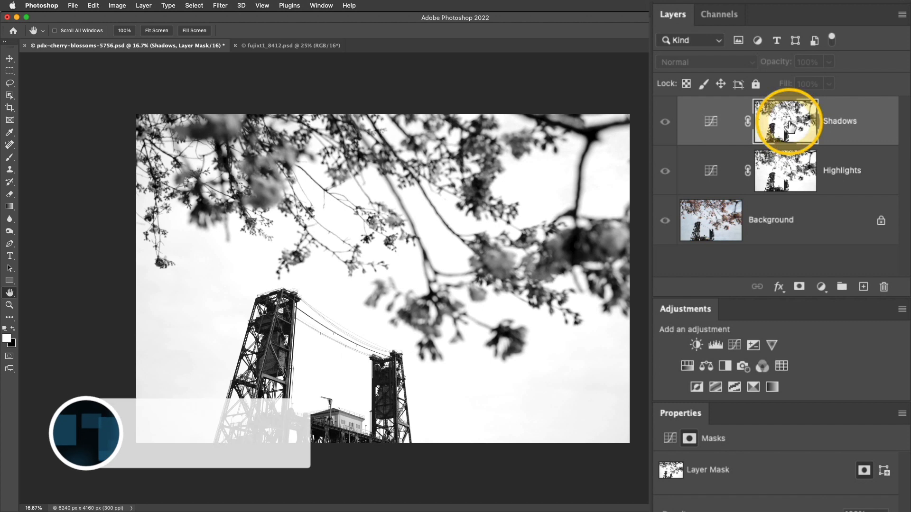
key("super+i")
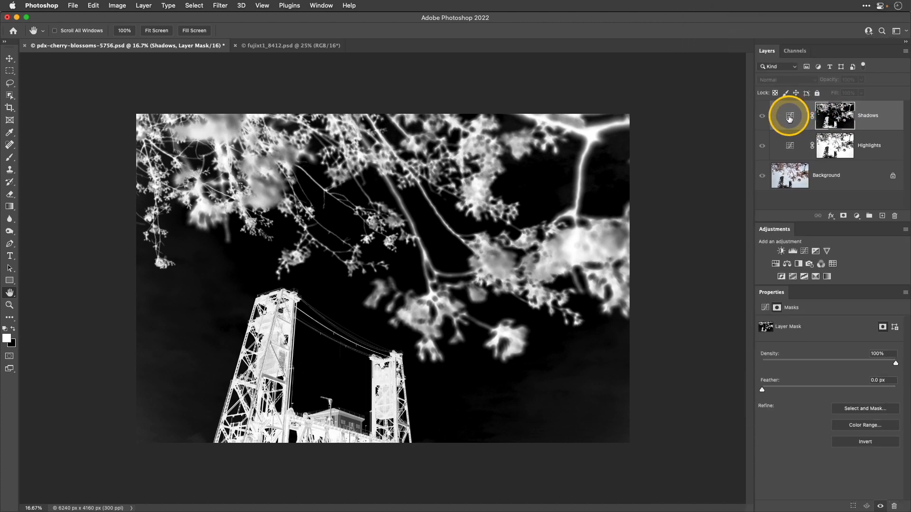
Brighten the shadows by raising the Shadows layer's curve to input 109, output 171, and compare the image before and after the adjustments
left_click(789, 117)
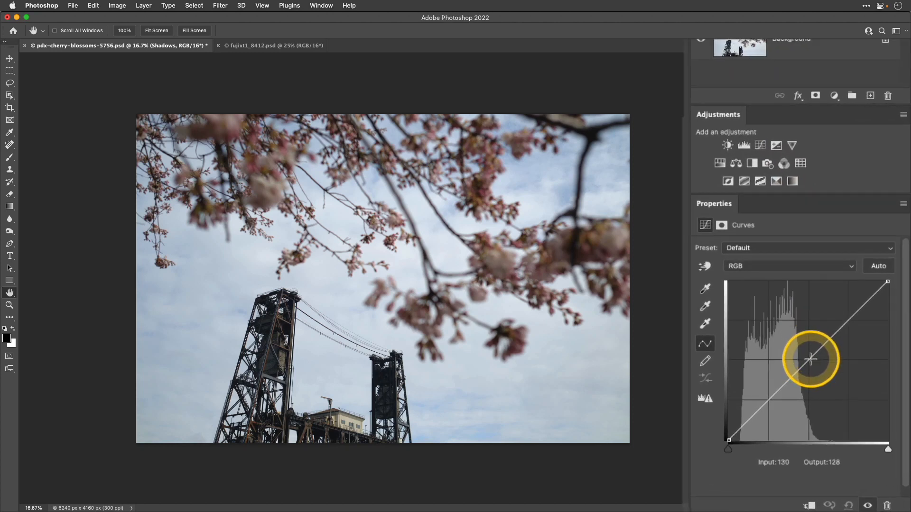
left_click_drag(811, 359, 796, 333)
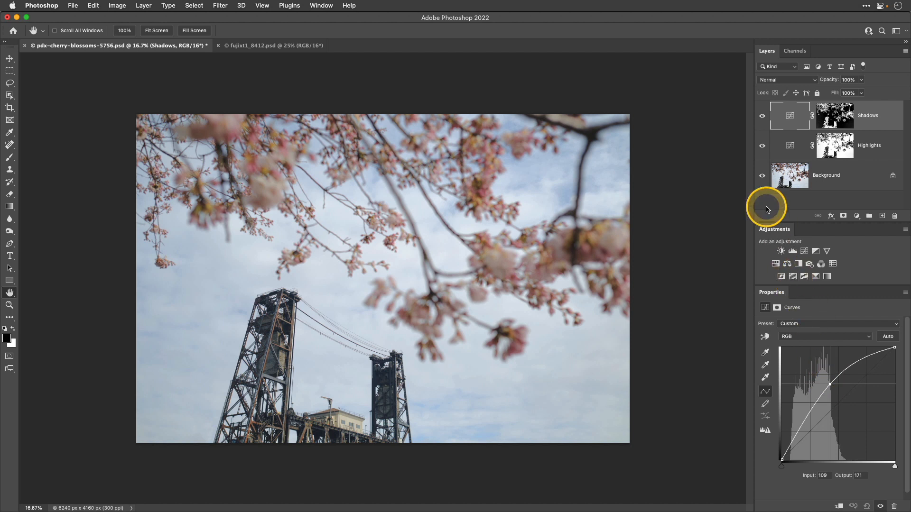
left_click(761, 178, "alt")
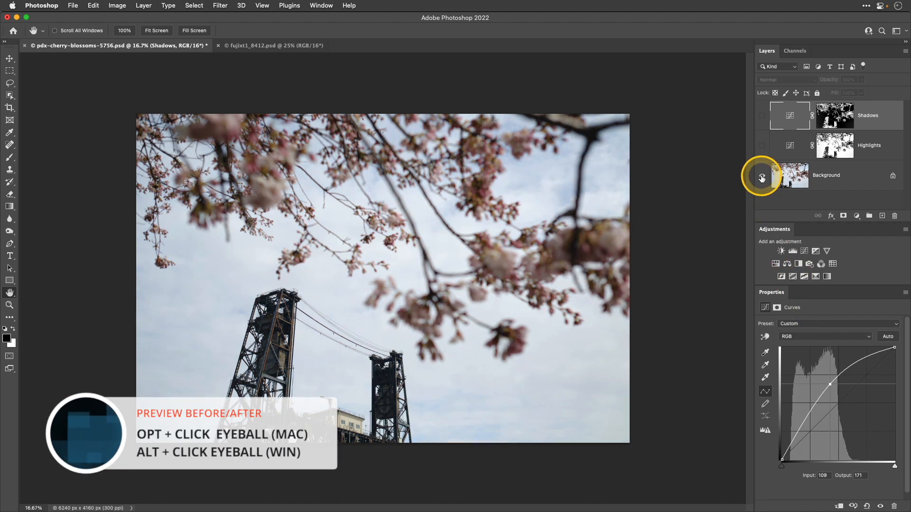
left_click(761, 178, "alt")
left_click(761, 178, "alt")
left_click(761, 177, "alt")
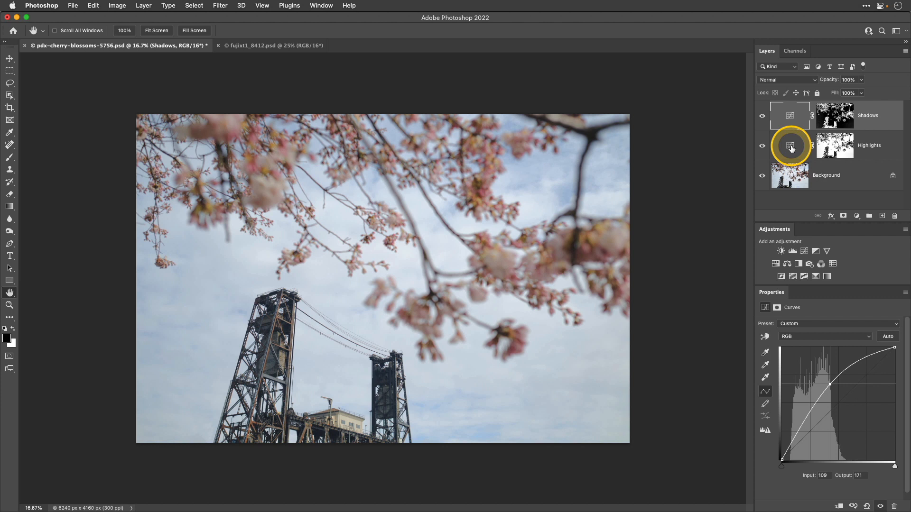
Show the Highlights layer's curve to review its adjustment
left_click(792, 148)
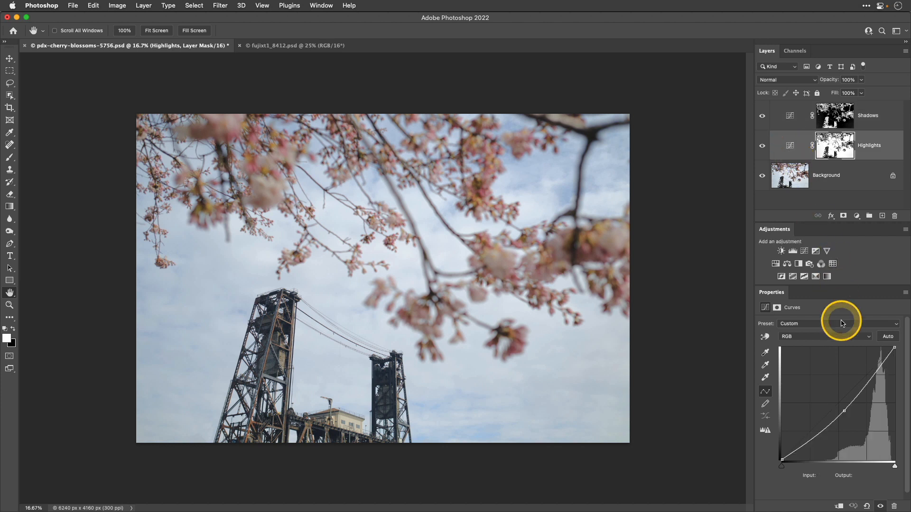
left_click_drag(818, 372, 829, 381)
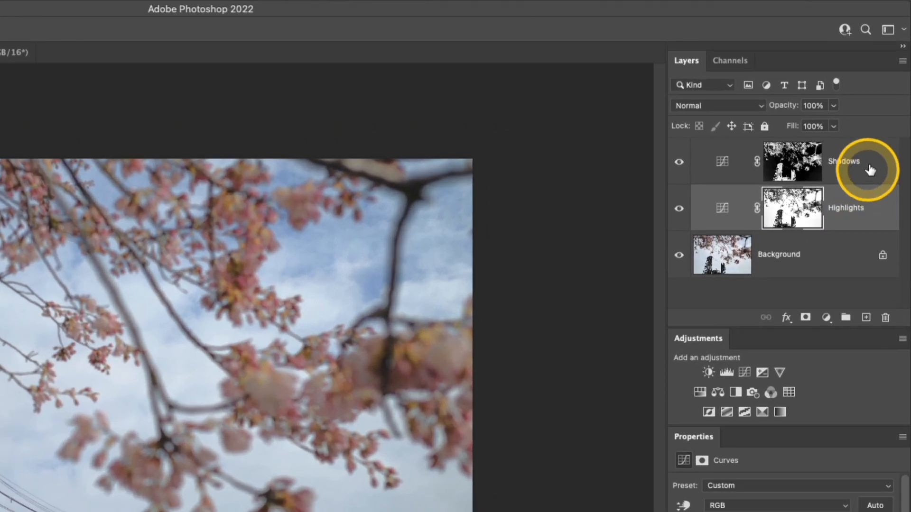
Add a Curves adjustment layer above the Shadows layer and set its blend mode to Soft Light
left_click(885, 119)
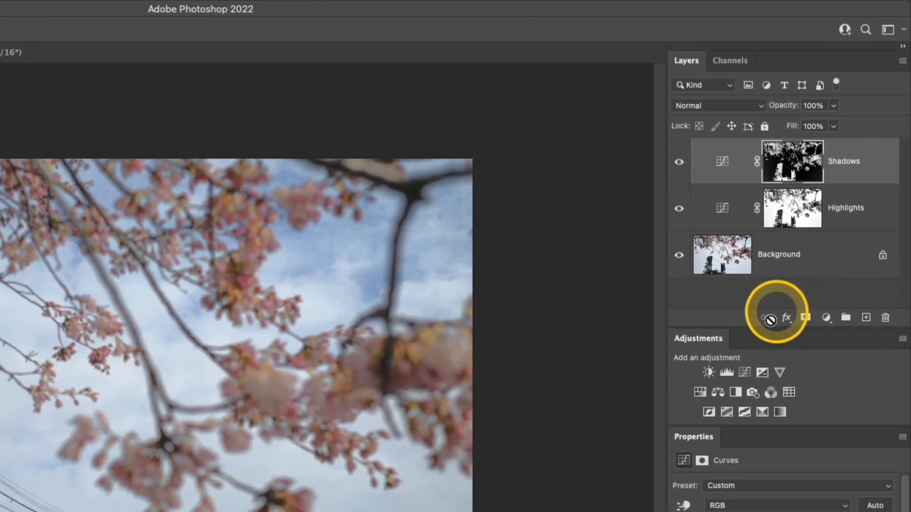
left_click(747, 371)
left_click_drag(749, 327, 759, 378)
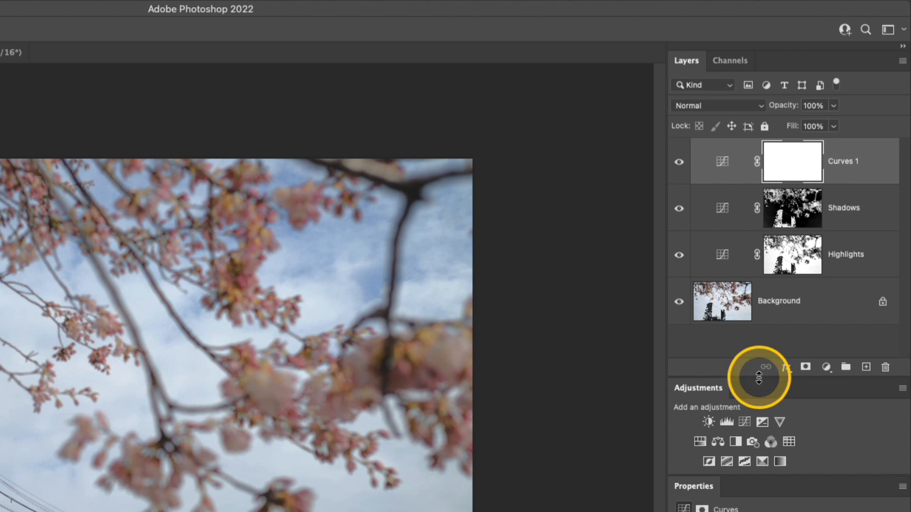
left_click(739, 107)
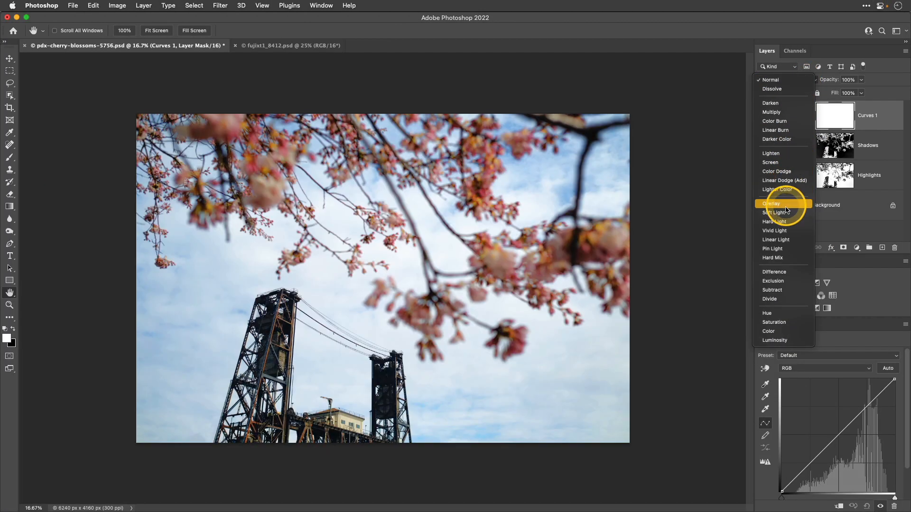
left_click(728, 293)
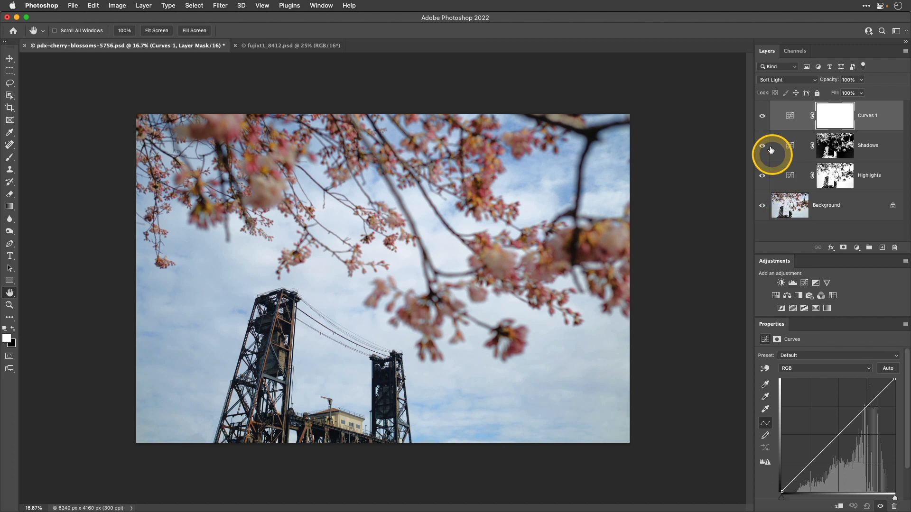
Compare the photo with and without the Soft Light Curves layer, and against the original Background alone
left_click(763, 116)
left_click(763, 117)
left_click(762, 117)
left_click(763, 117)
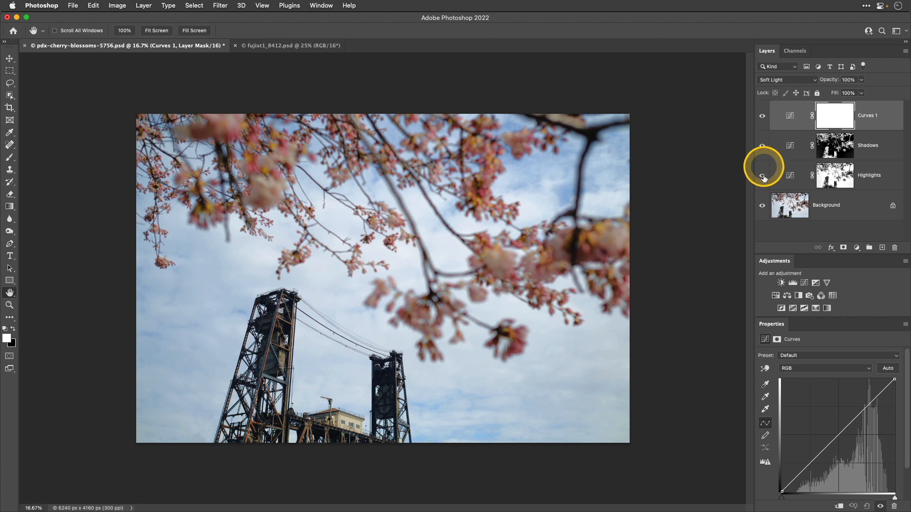
left_click(763, 207, "alt")
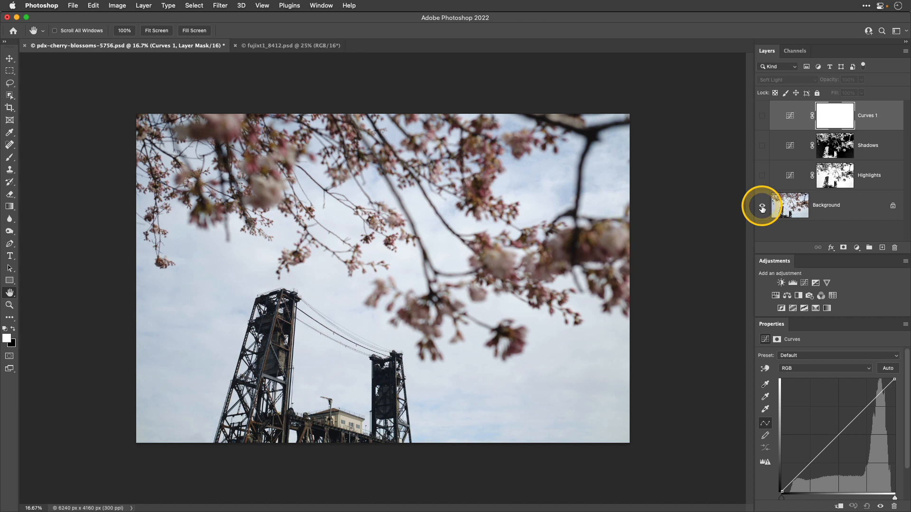
left_click(762, 207, "alt")
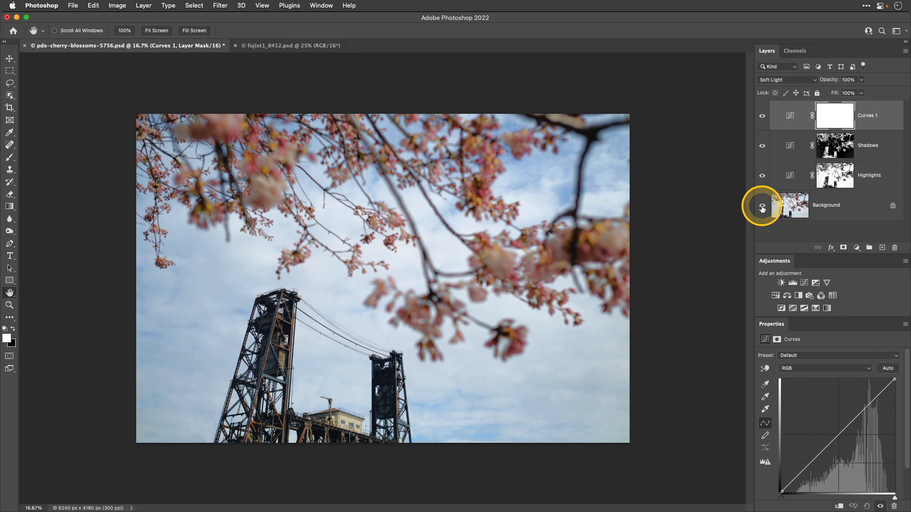
Add a Color Balance adjustment layer and set its Shadows tone to Cyan-Red -10 and Yellow-Blue +16
left_click_drag(811, 255, 811, 277)
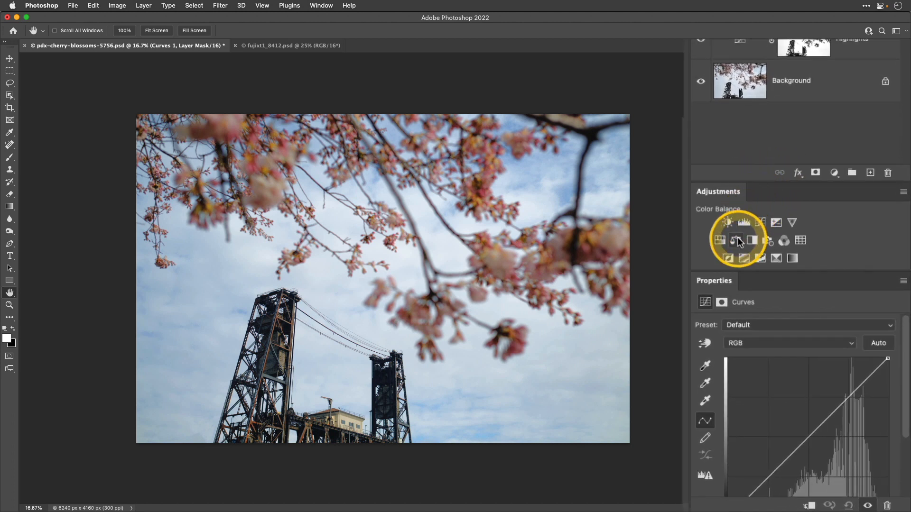
left_click(738, 239)
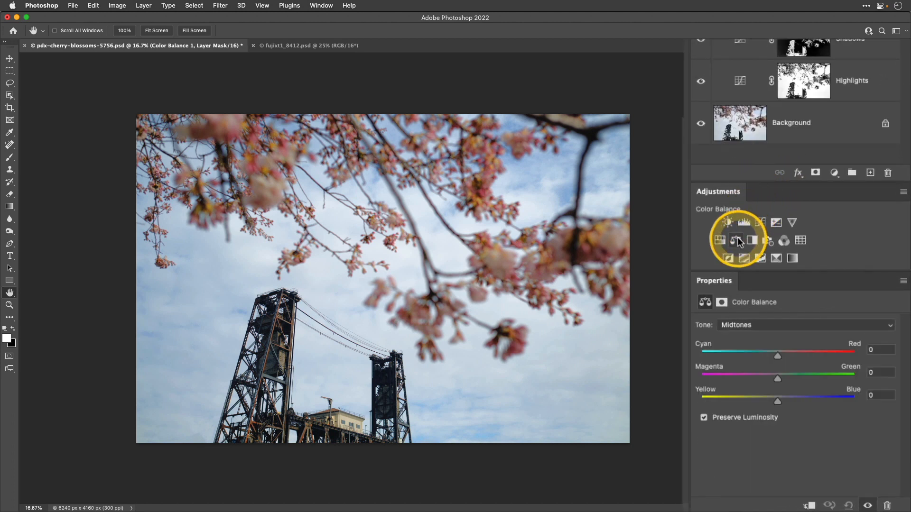
left_click(761, 326)
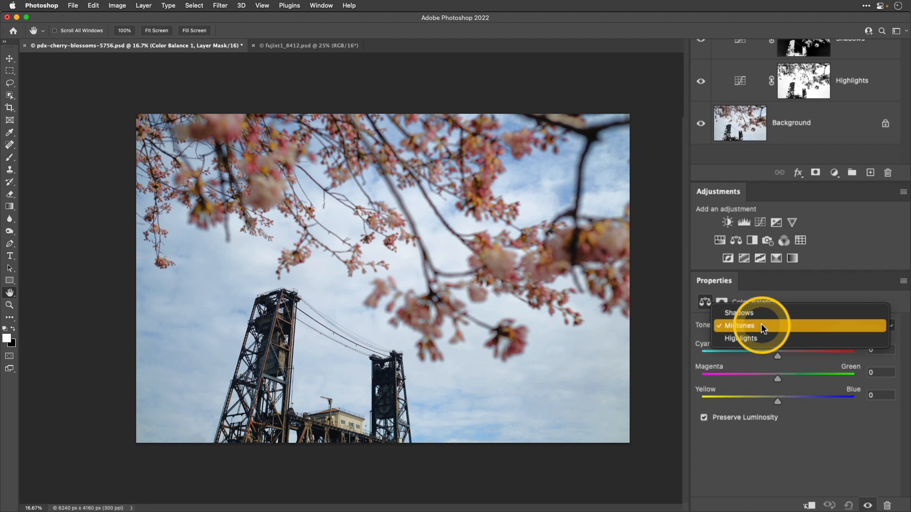
left_click(761, 314)
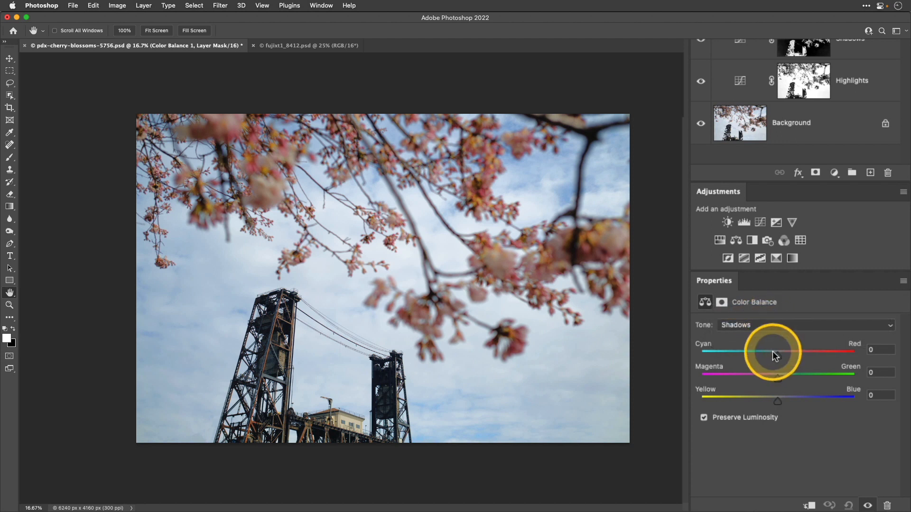
left_click_drag(777, 356, 769, 359)
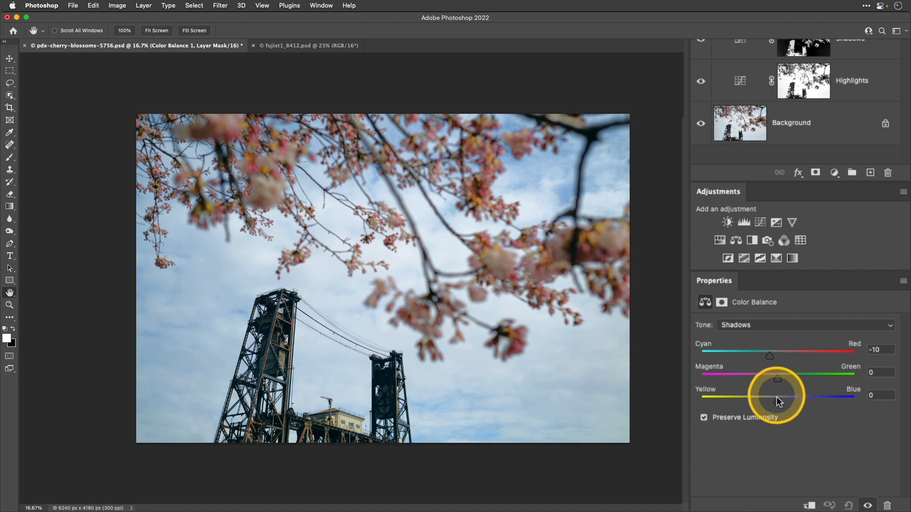
left_click_drag(778, 402, 790, 402)
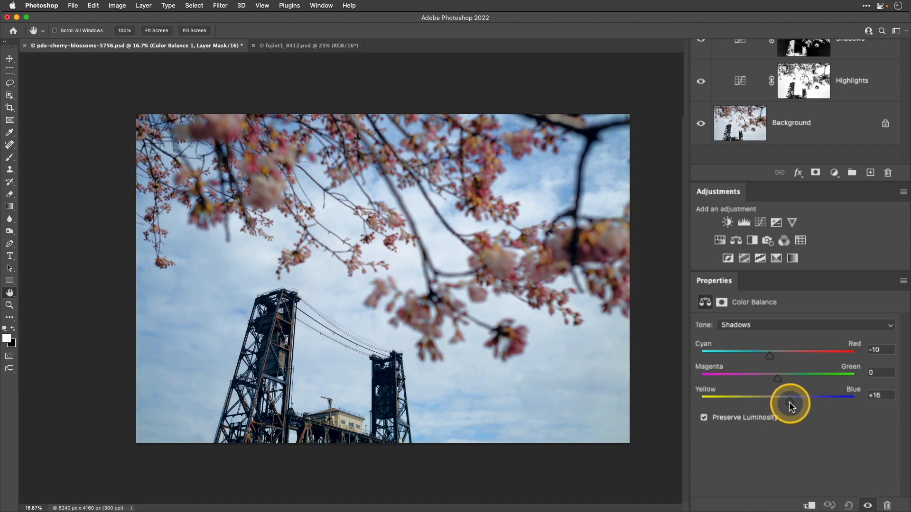
Set the Color Balance Highlights tone to Cyan-Red +10 and Yellow-Blue -13, and compare the photo with and without the layer
left_click(770, 327)
left_click(774, 352)
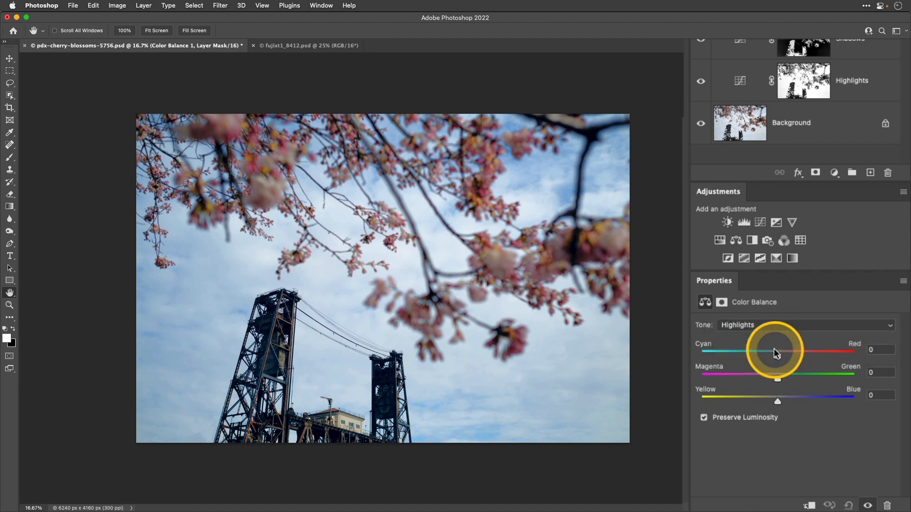
left_click_drag(779, 357, 785, 356)
left_click_drag(778, 397, 768, 400)
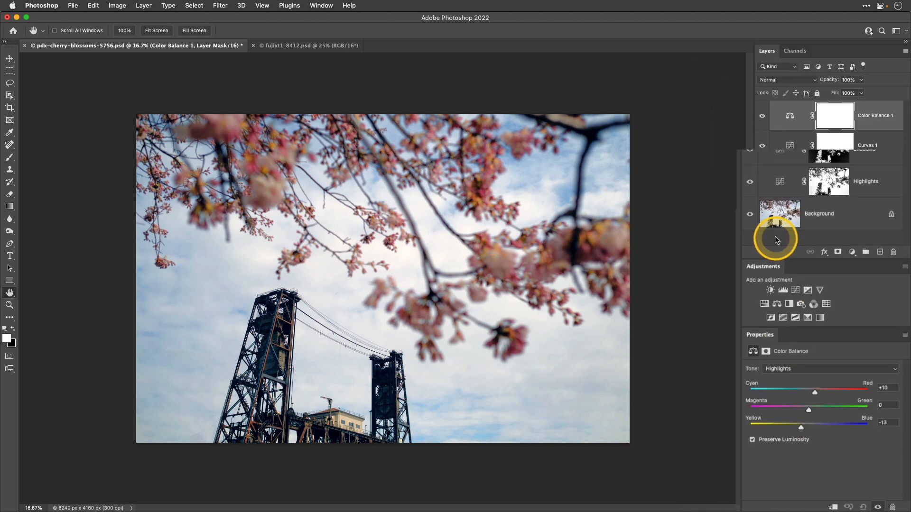
left_click(763, 119)
left_click(762, 119)
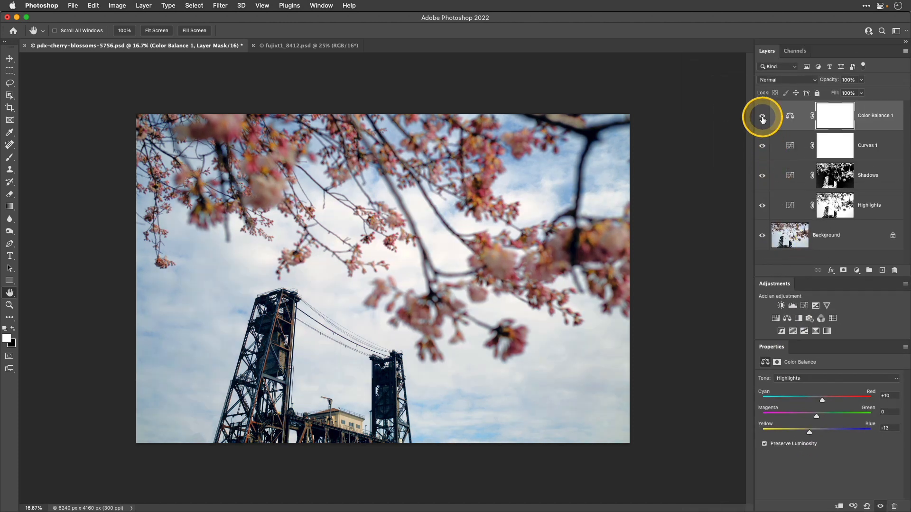
left_click(762, 119)
left_click(762, 118)
Set the Color Balance layer's blend mode to Color and compare the photo with and without the layer
left_click(784, 79)
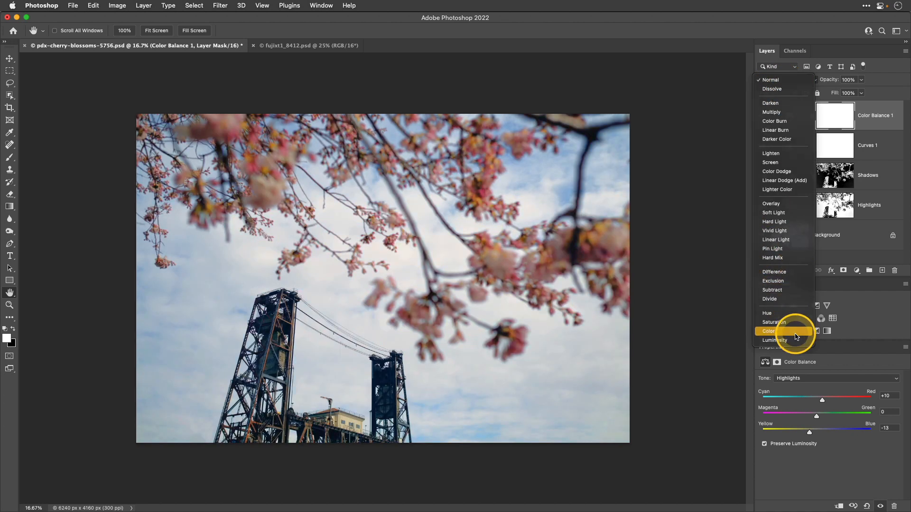
left_click(790, 331)
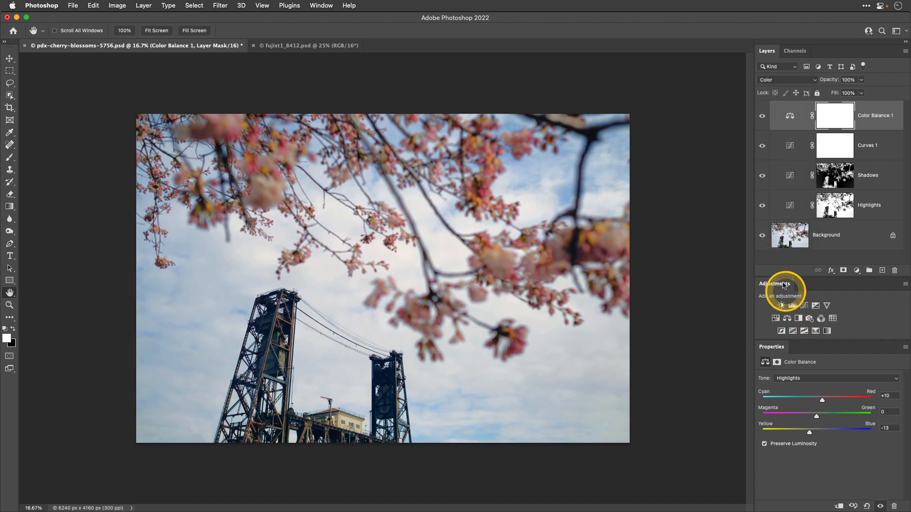
left_click(763, 119)
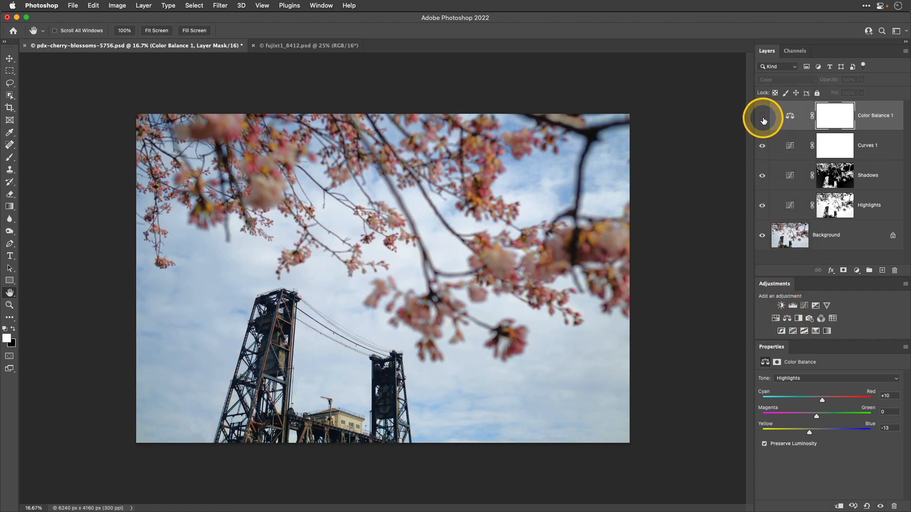
left_click(763, 119)
Switch to the fujixt1_8412.psd document and examine its Red, Green and Blue channels for contrast
key("ctrl+Tab")
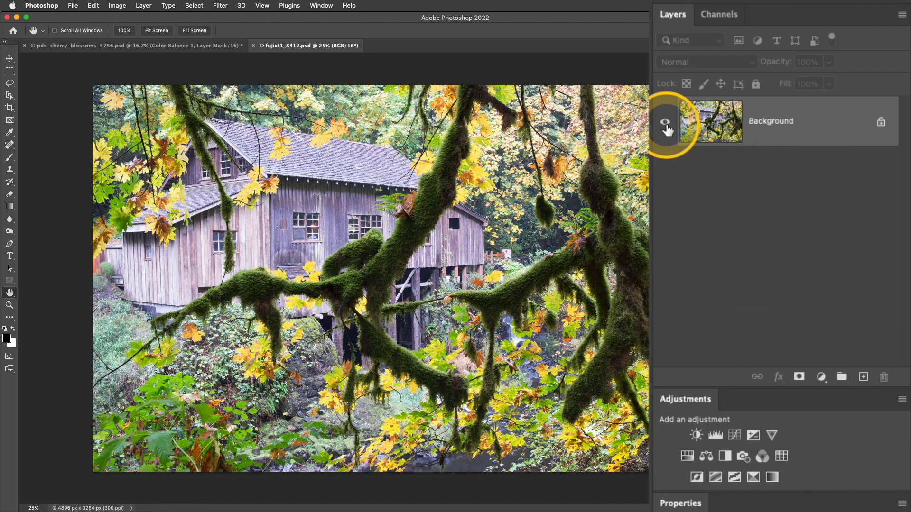
left_click(719, 15)
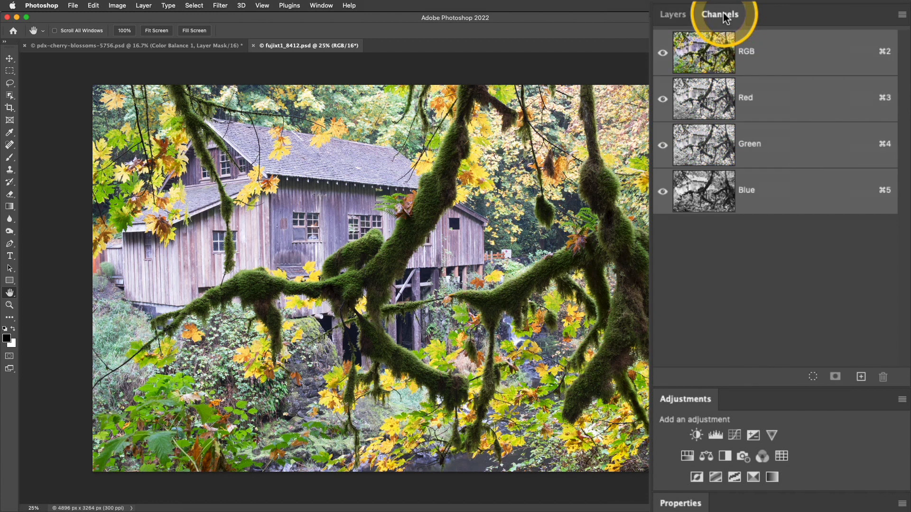
left_click(706, 98)
left_click(706, 143)
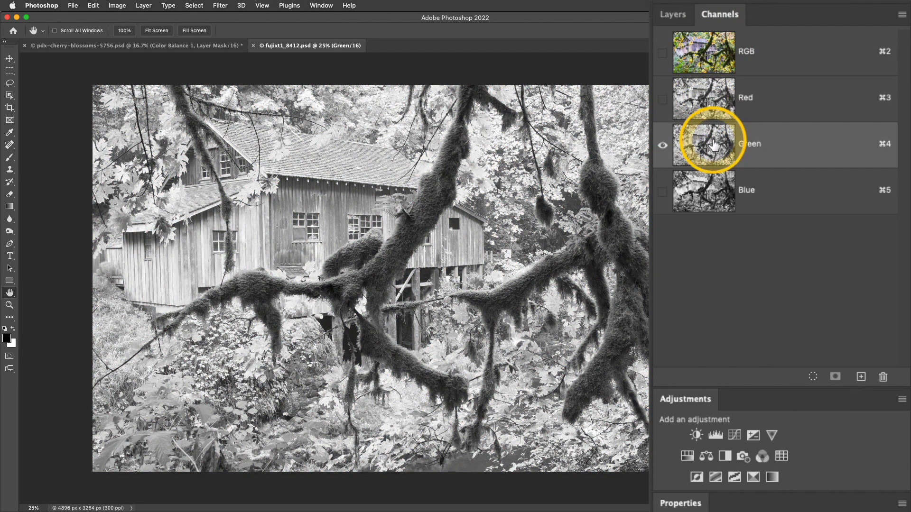
left_click(709, 199)
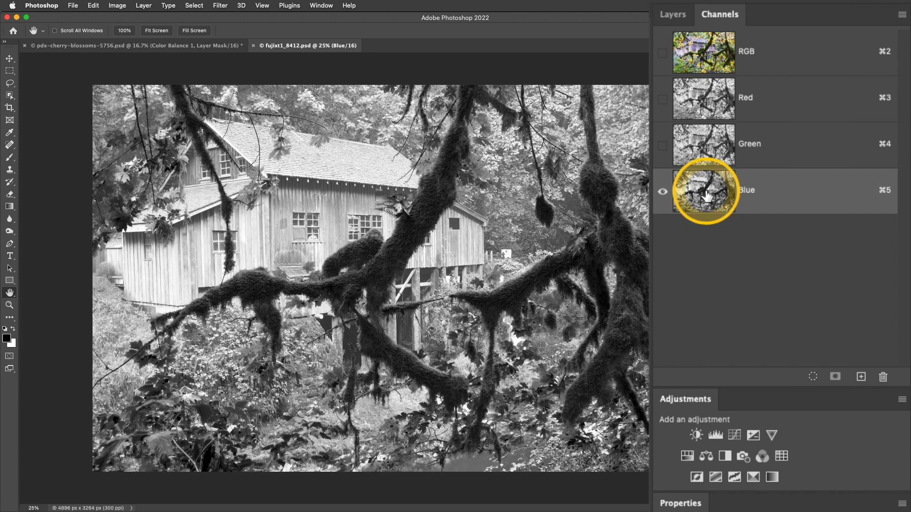
Load the Blue channel as a selection and add a Curves adjustment layer masked by it
left_click_drag(707, 196, 707, 197)
left_click(707, 196, "super")
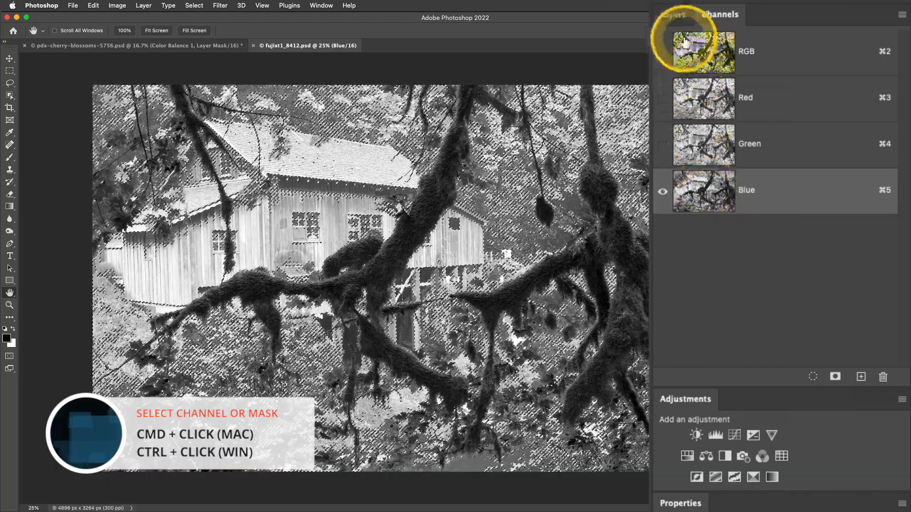
left_click(675, 19)
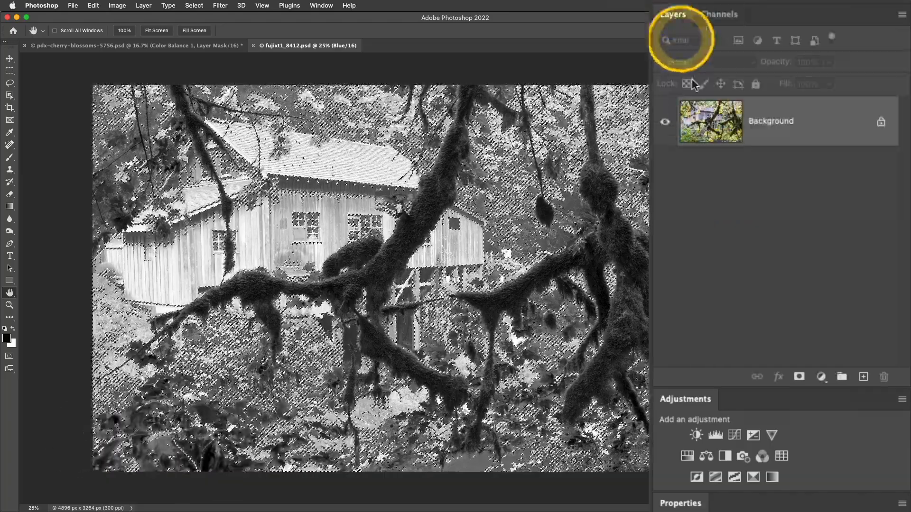
left_click(735, 436)
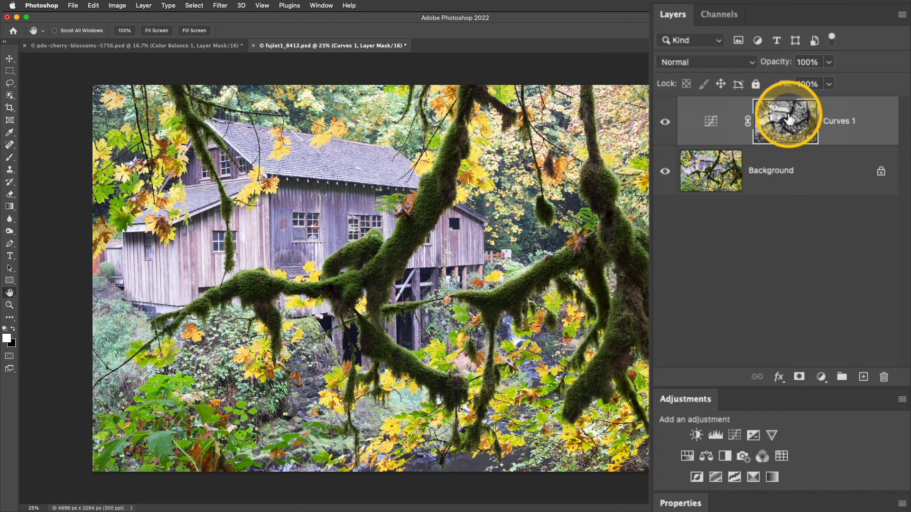
View the Curves layer's mask and increase its contrast with Levels, using input black 32 and input white 189
left_click(789, 120, "alt")
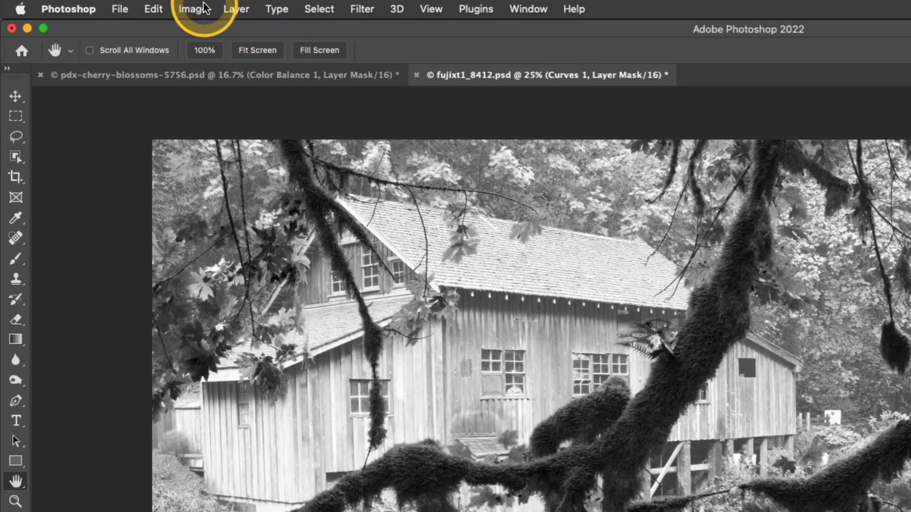
left_click(204, 8)
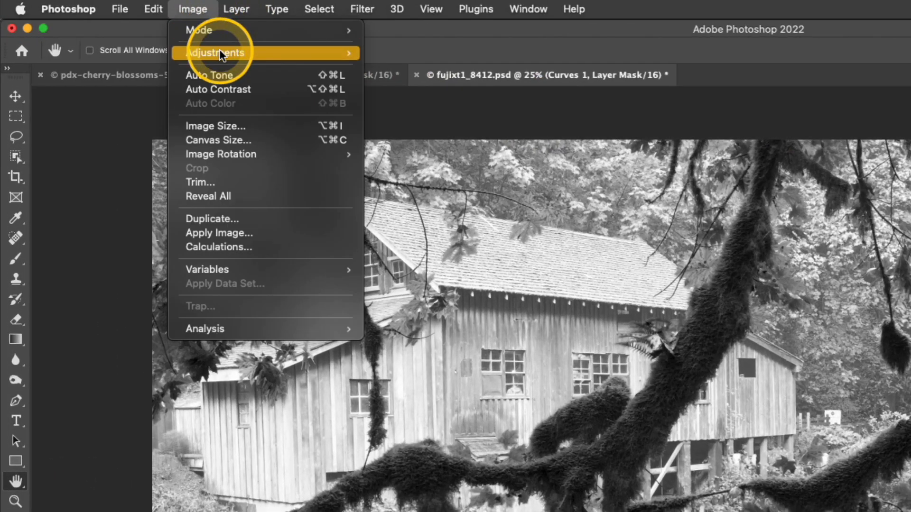
mouse_move(266, 53)
left_click(375, 67)
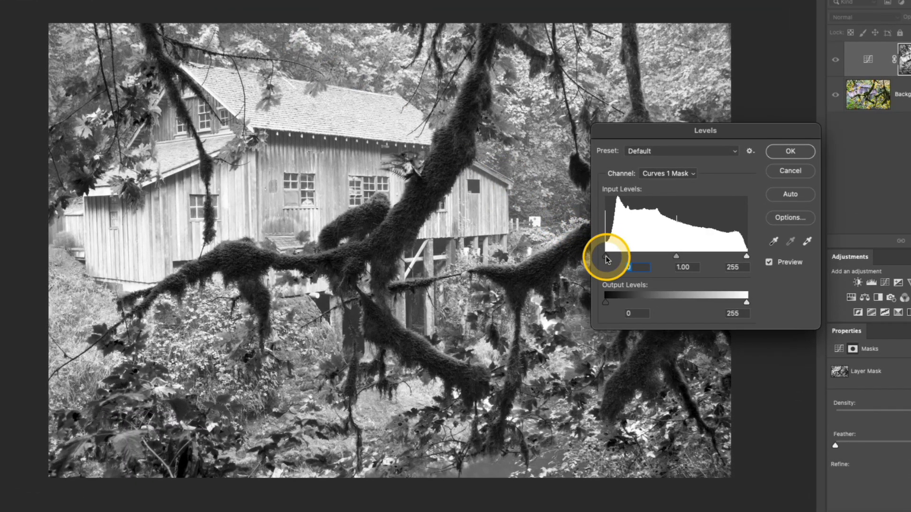
left_click_drag(608, 259, 623, 261)
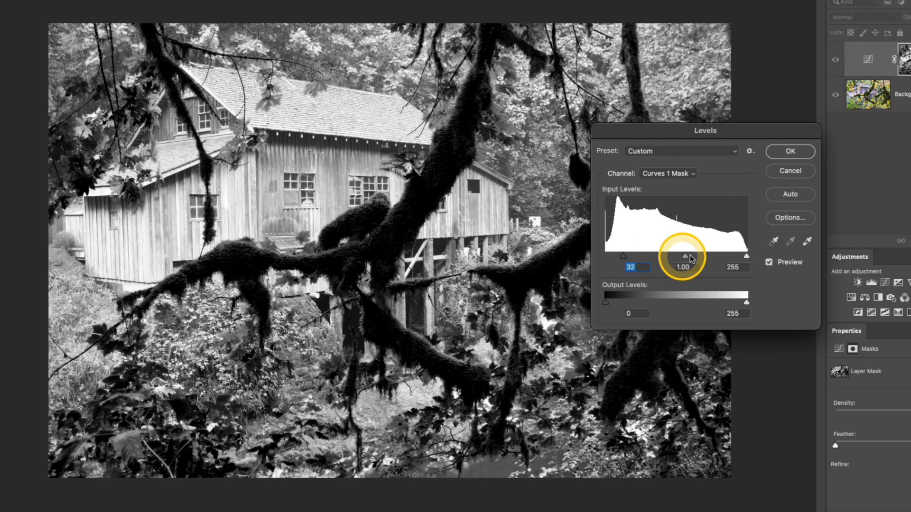
left_click_drag(748, 258, 710, 260)
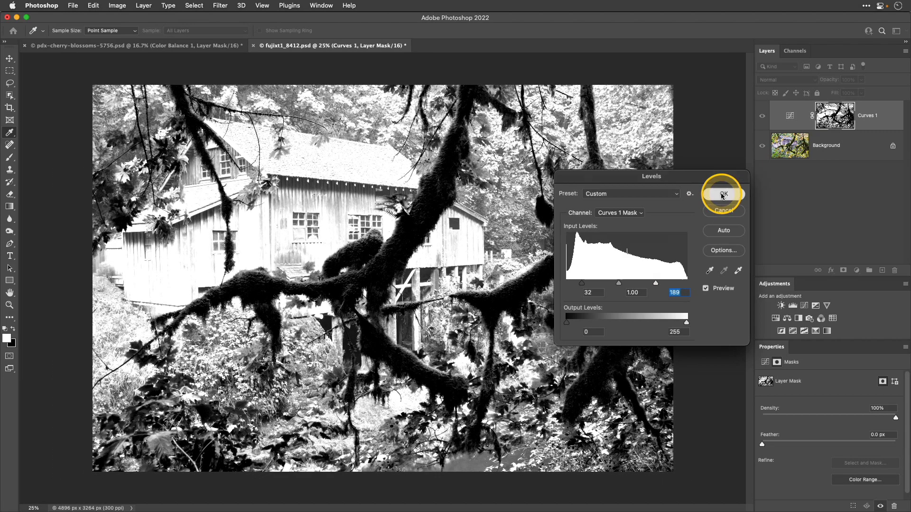
left_click(790, 151)
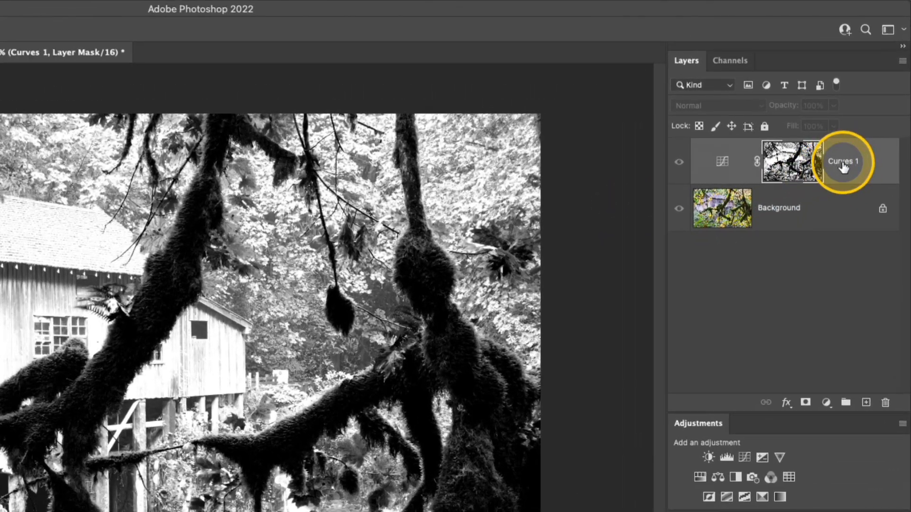
Rename the masked Curves layer as Highlights and pull its RGB curve down at the midpoint to darken the bright areas
double_click(842, 163)
type("Highlights")
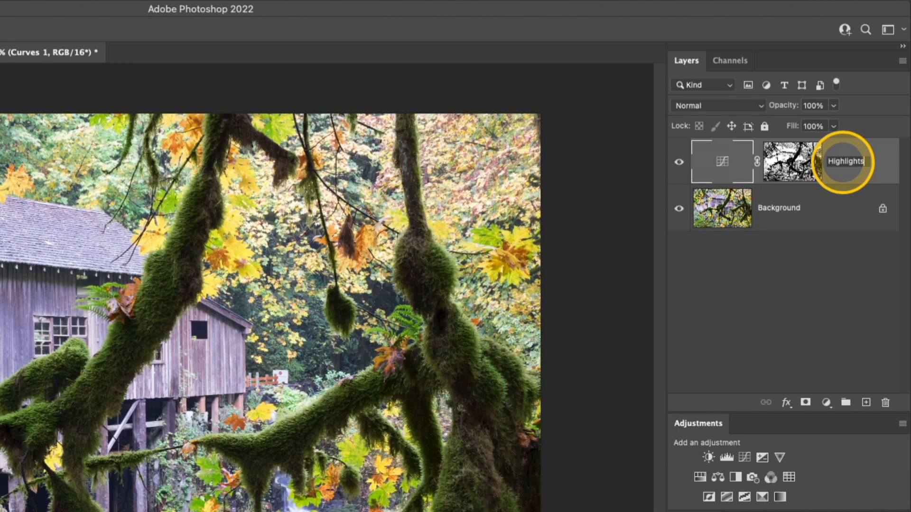
key("Return")
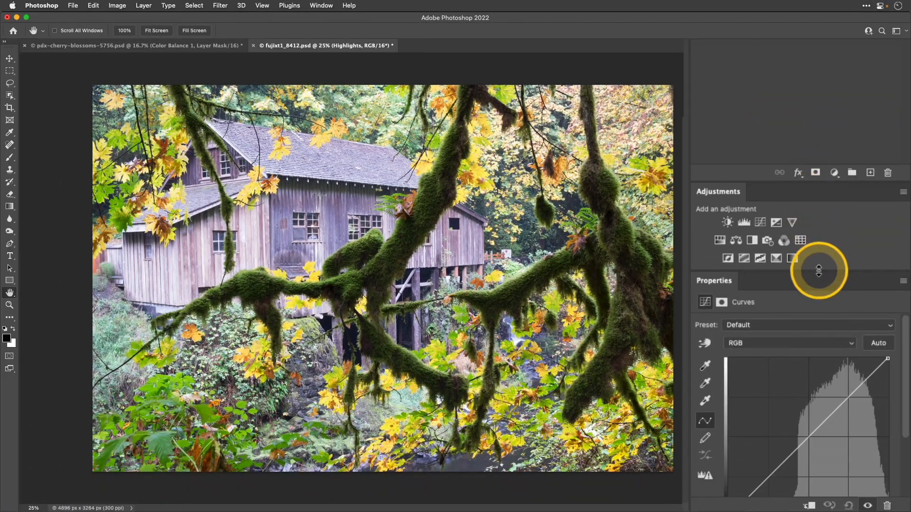
left_click_drag(818, 270, 804, 172)
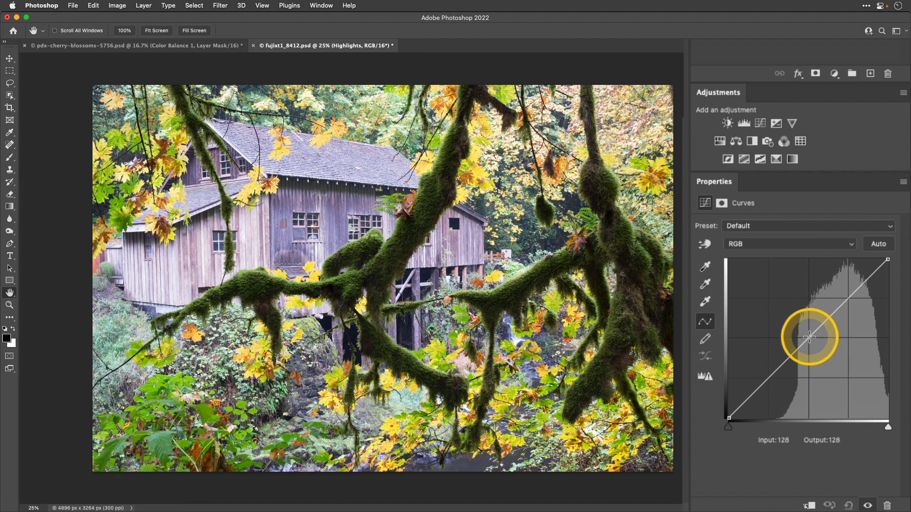
left_click_drag(810, 338, 825, 361)
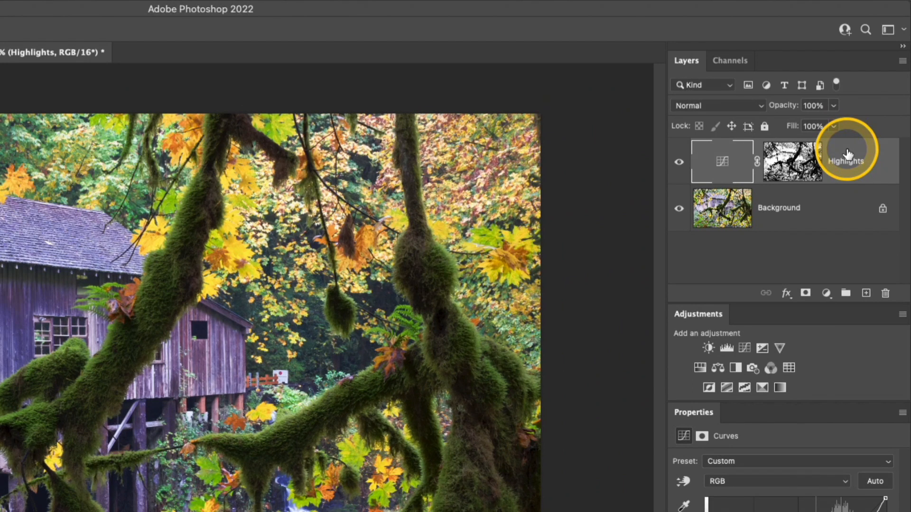
Duplicate the Highlights layer, naming the copy Shadows, and reset the copy's curve to the default
key("super+j")
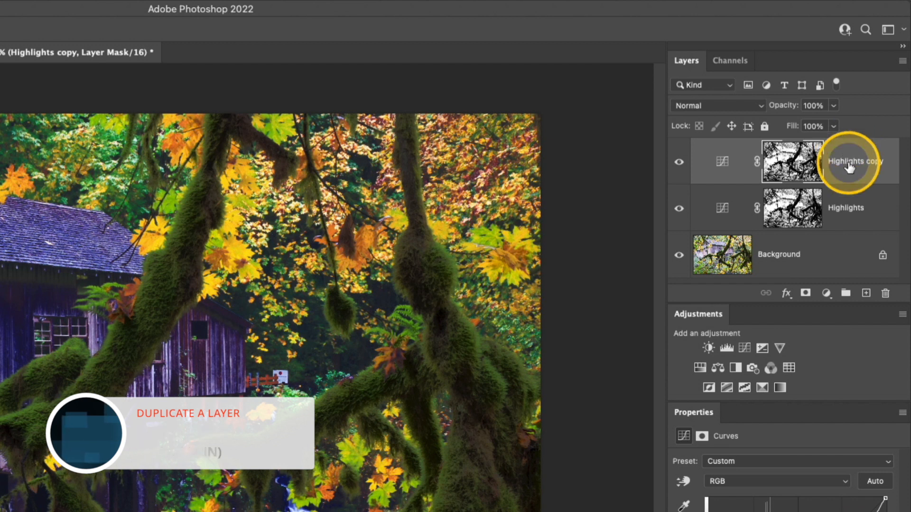
double_click(848, 162)
type("Shadows")
key("Return")
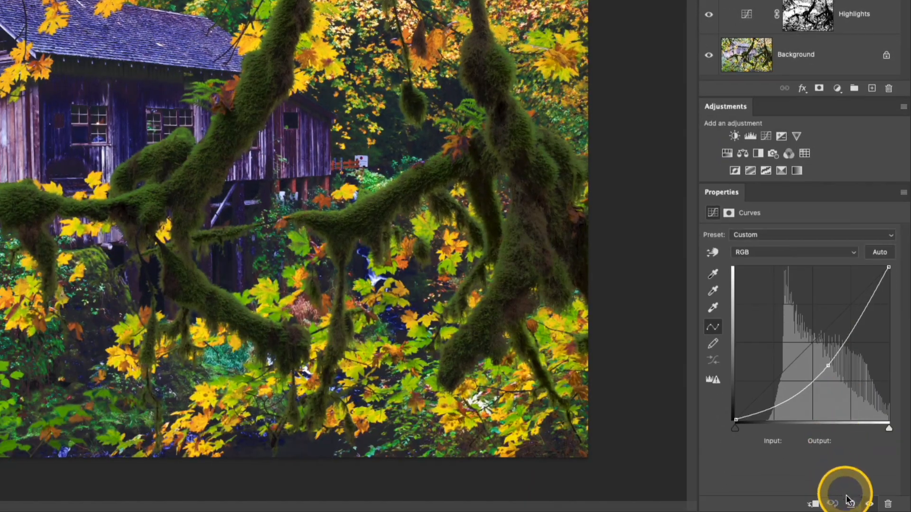
left_click(848, 502)
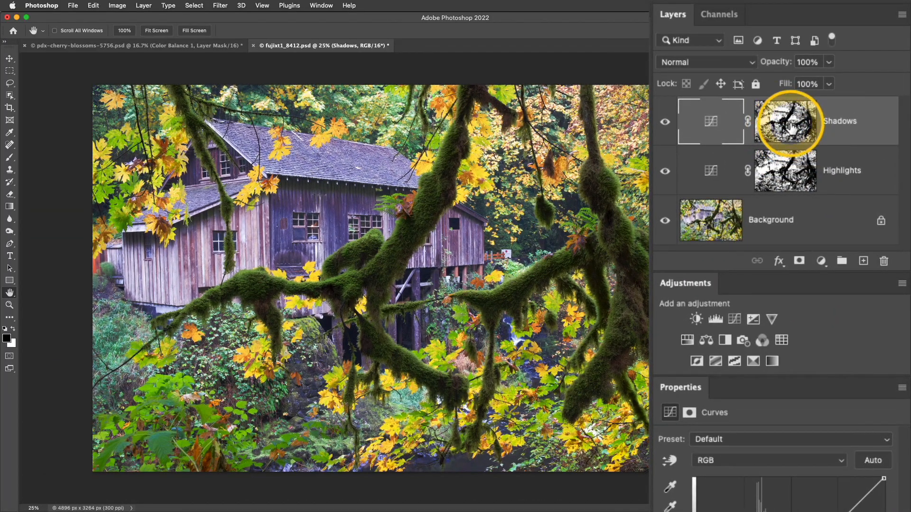
Invert the Shadows layer's mask and raise its RGB curve with a midtone point at input 118, output 165
left_click(797, 24)
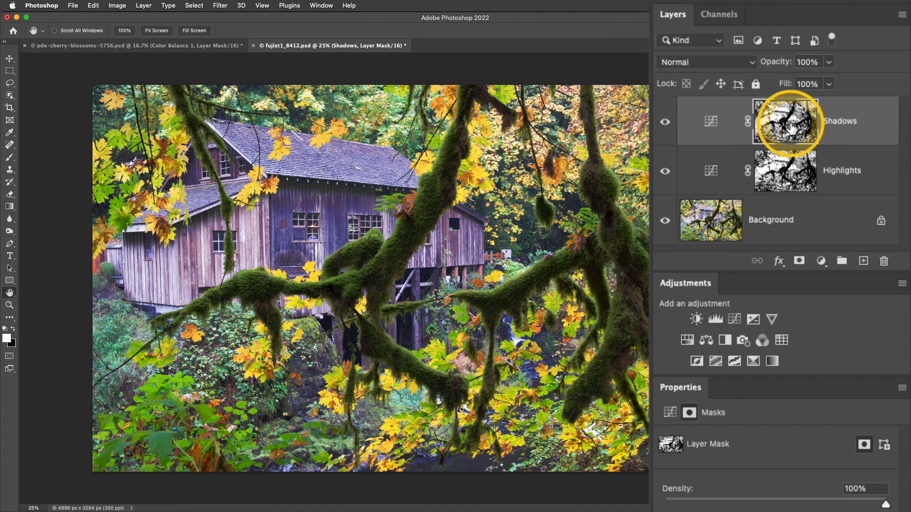
left_click(787, 123, "alt")
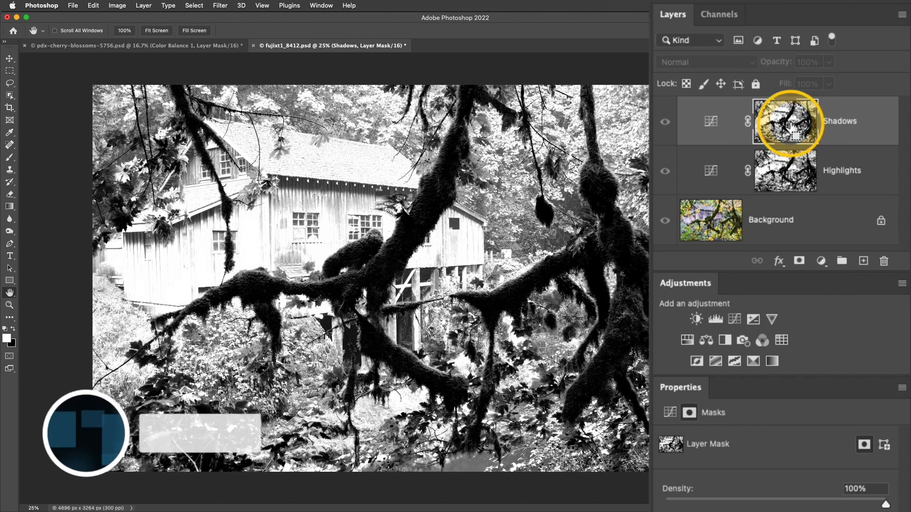
key("super+i")
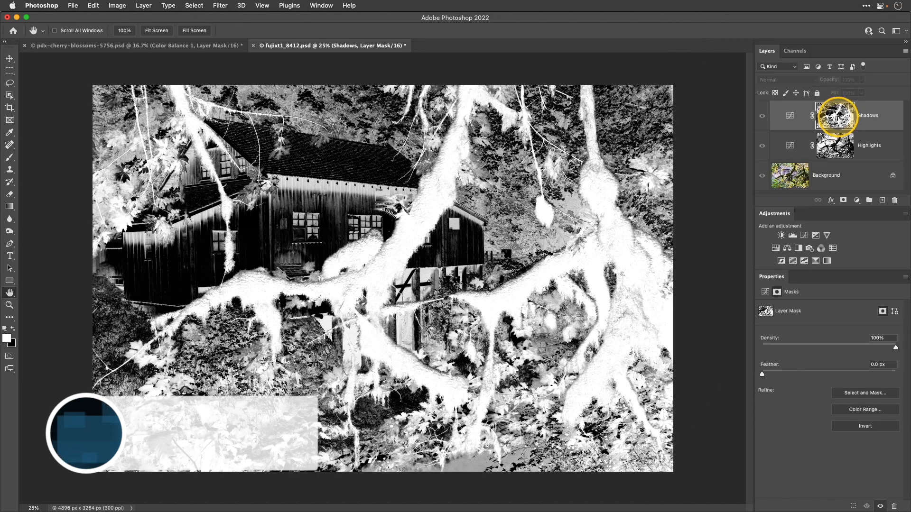
left_click(791, 118)
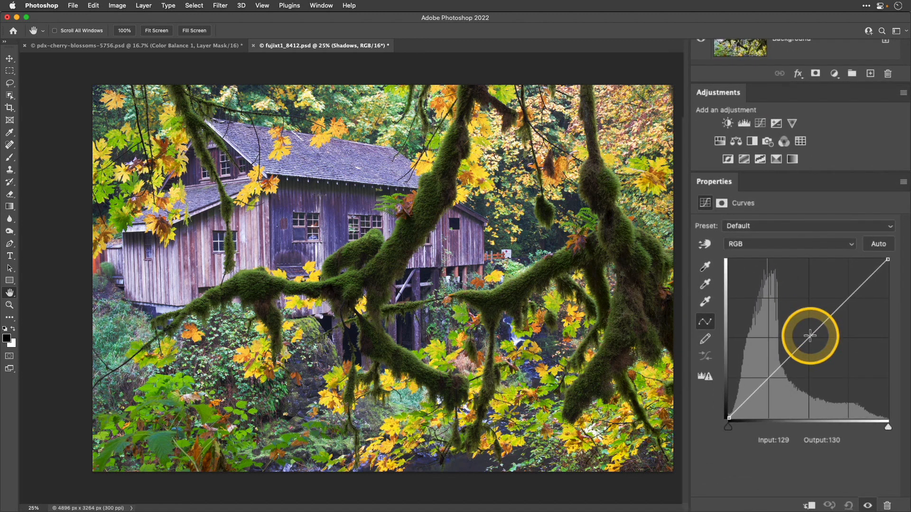
left_click_drag(810, 336, 802, 314)
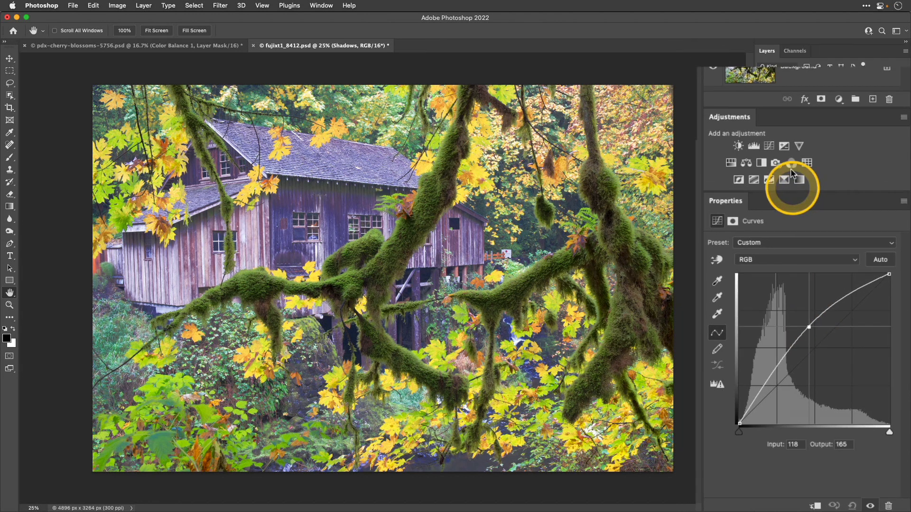
Add a Curves adjustment layer above Shadows in Soft Light blend mode and compare the photo with and without all adjustments
left_click_drag(808, 206, 816, 280)
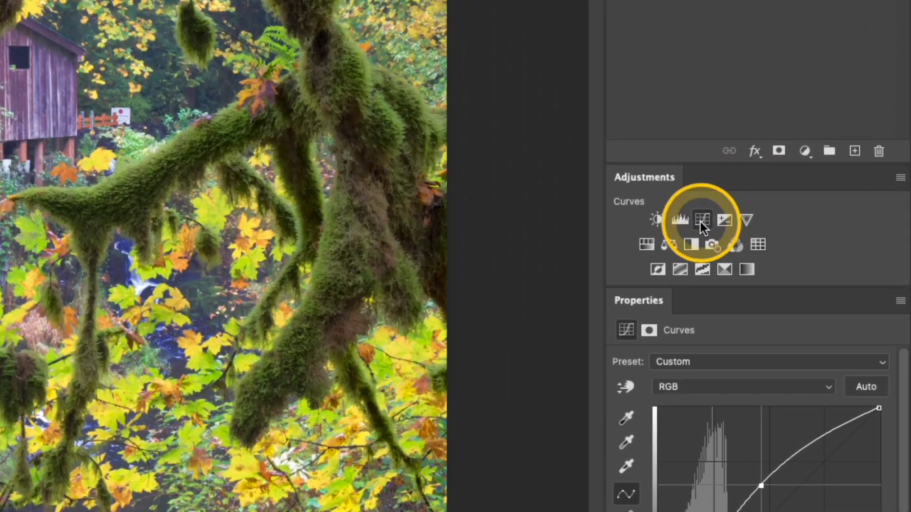
left_click(804, 307)
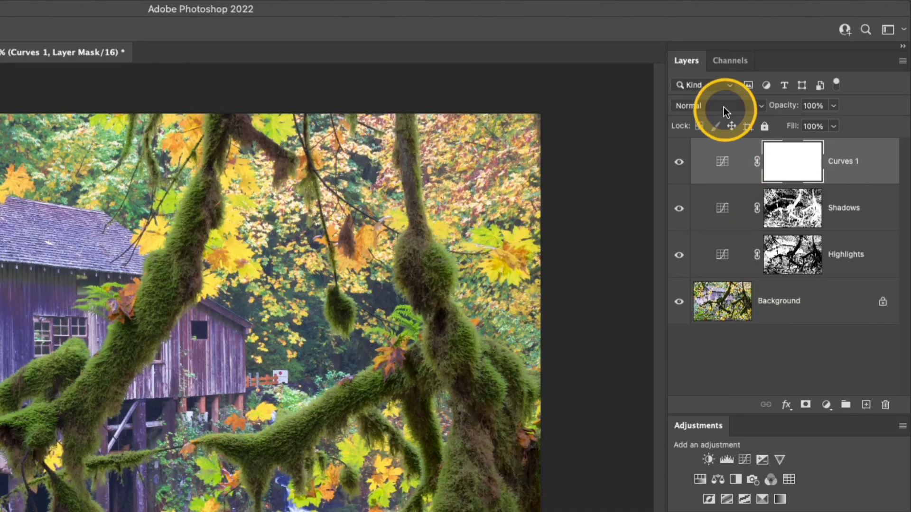
left_click(724, 106)
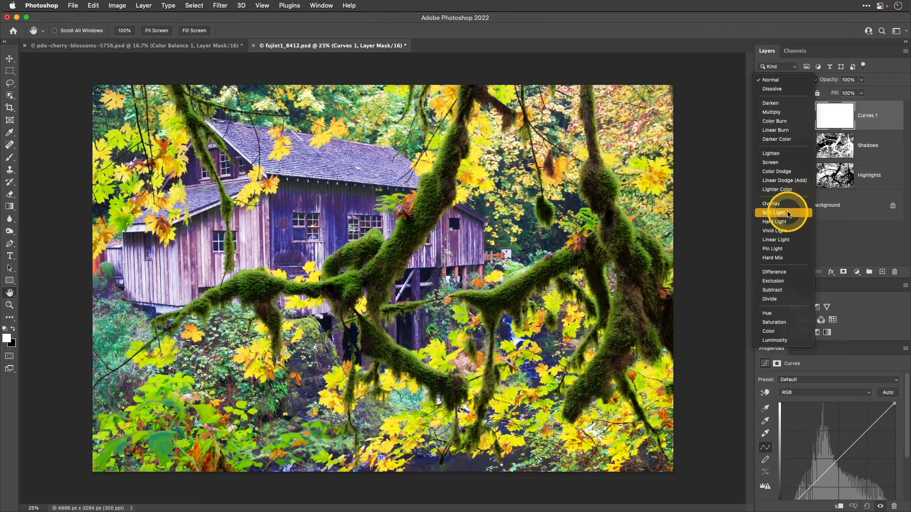
left_click(712, 313)
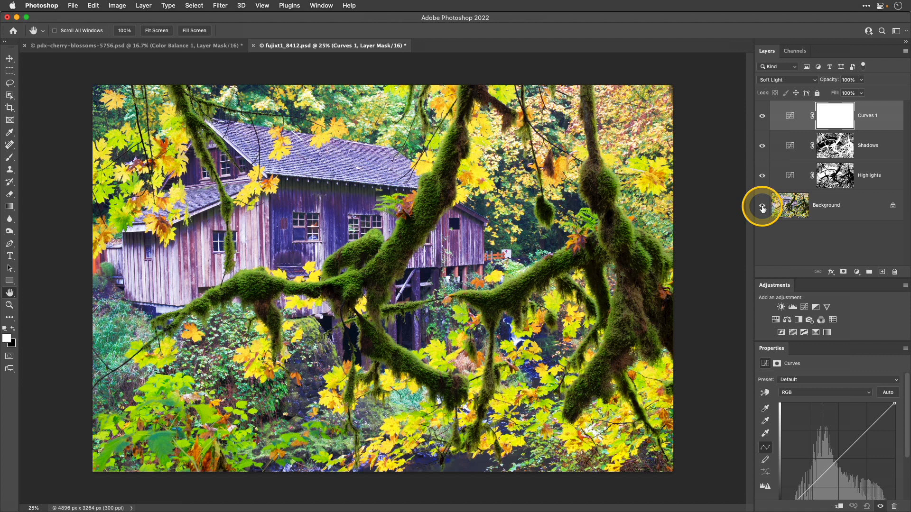
left_click(762, 208, "alt")
left_click(762, 208, "alt")
left_click(762, 208, "alt")
left_click(763, 207, "alt")
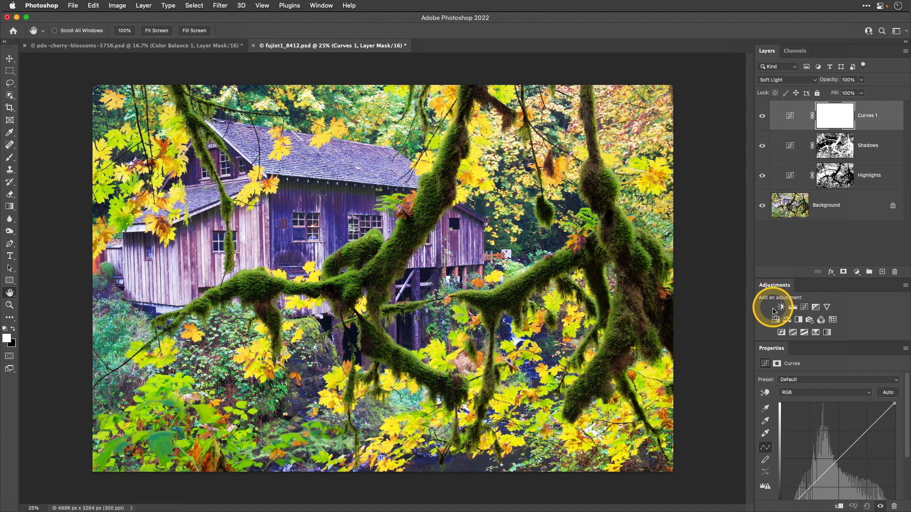
Add a Hue/Saturation adjustment layer with the Blues saturation at -55 and the Yellows saturation at -29
left_click(716, 234)
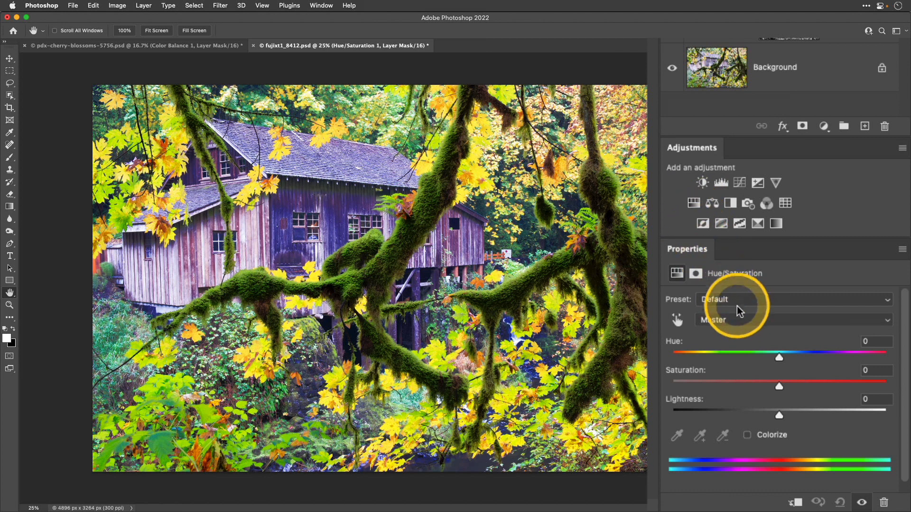
left_click(743, 321)
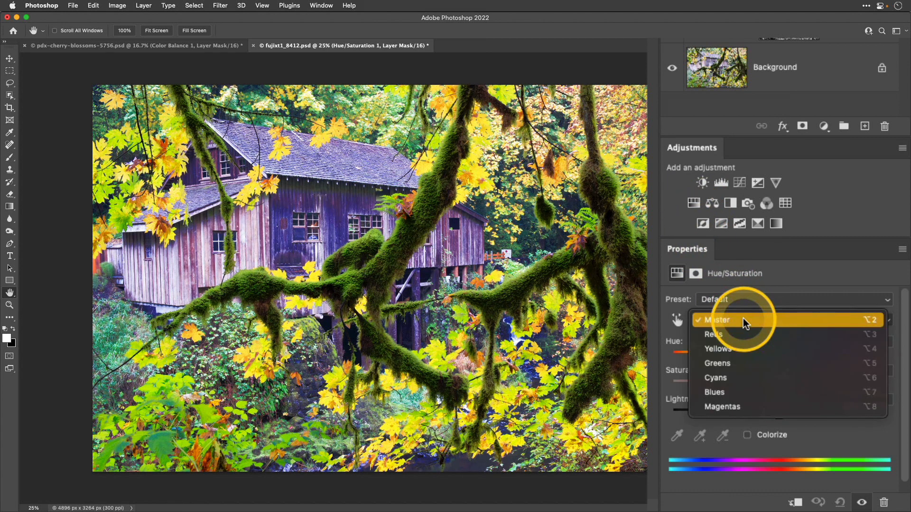
left_click(747, 393)
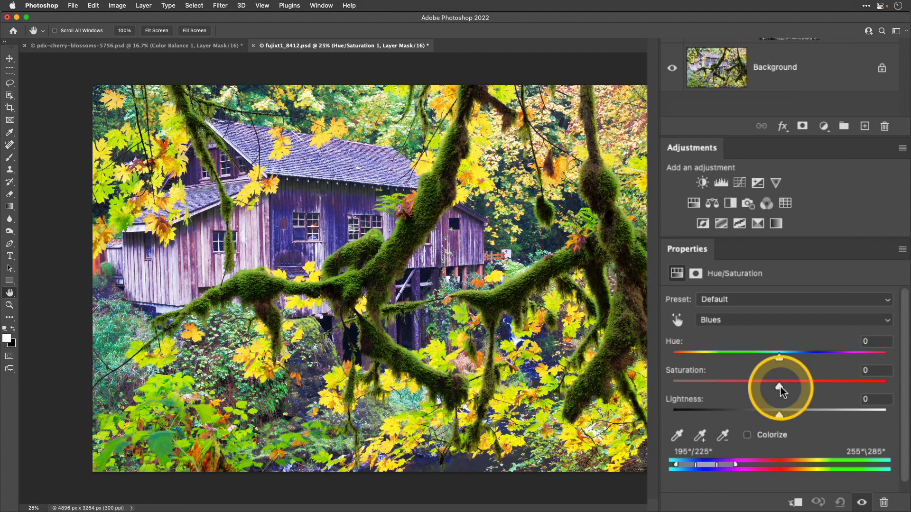
left_click_drag(781, 390, 722, 394)
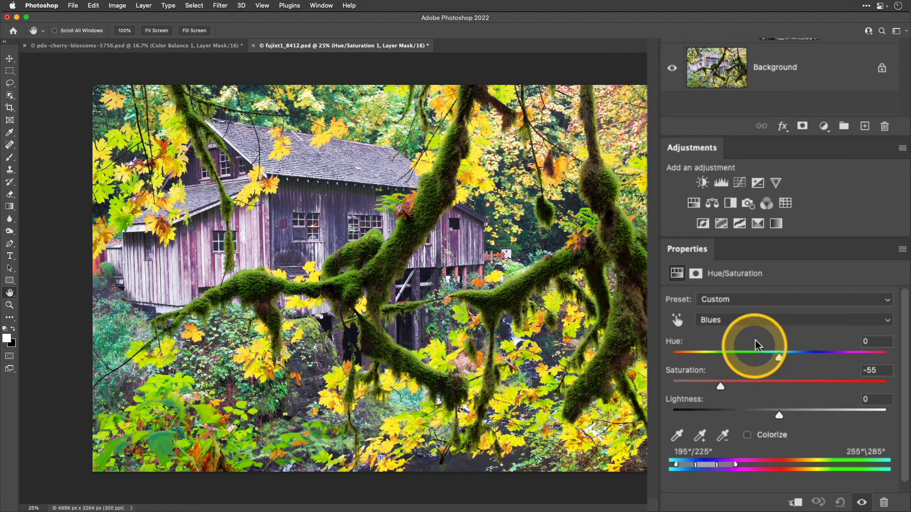
left_click(764, 319)
left_click(754, 277)
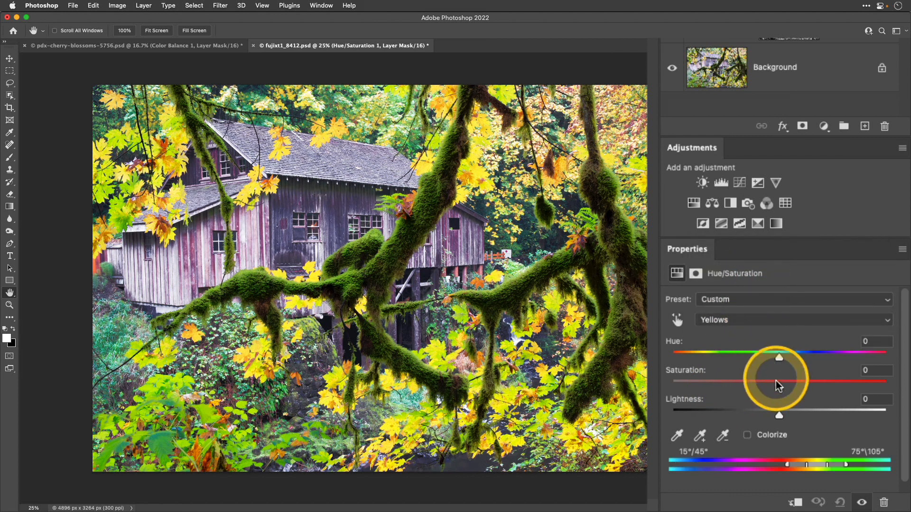
left_click_drag(779, 386, 748, 392)
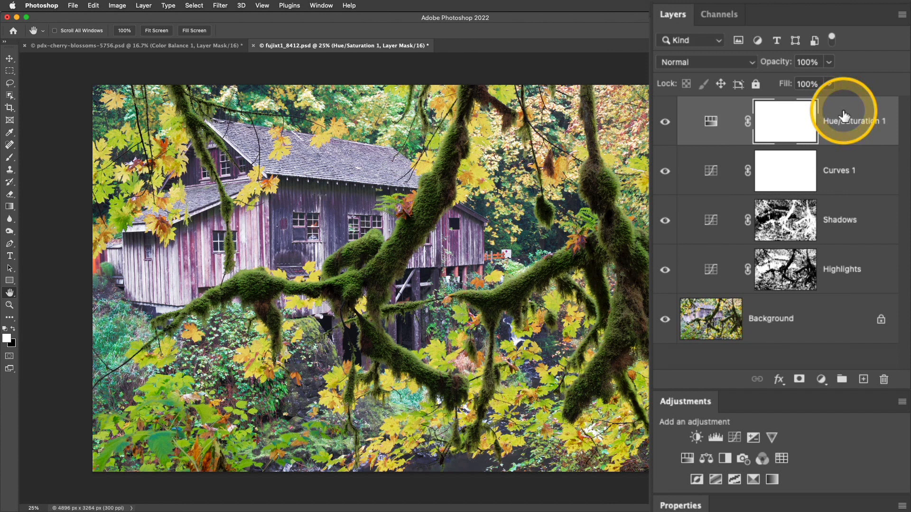
Reduce the Hue/Saturation layer's opacity to 61% and compare the photo with and without all adjustment layers
left_click(829, 62)
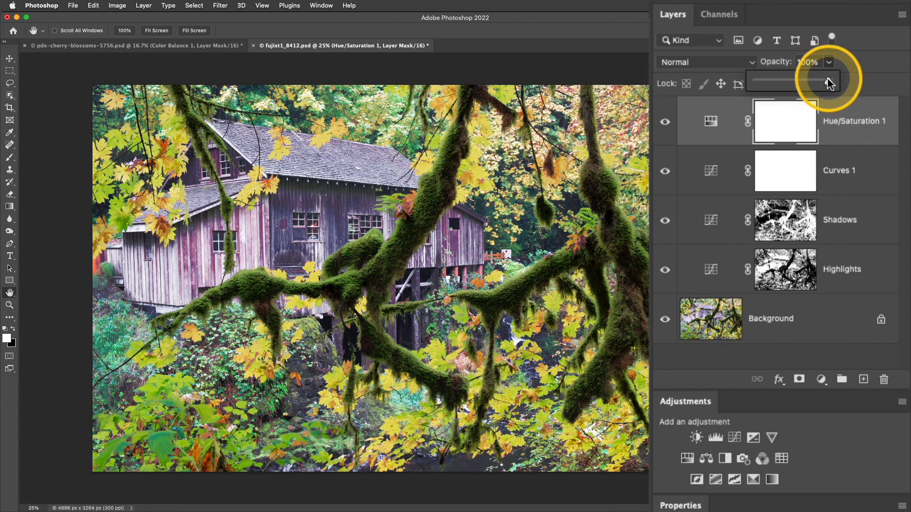
left_click_drag(829, 84, 800, 88)
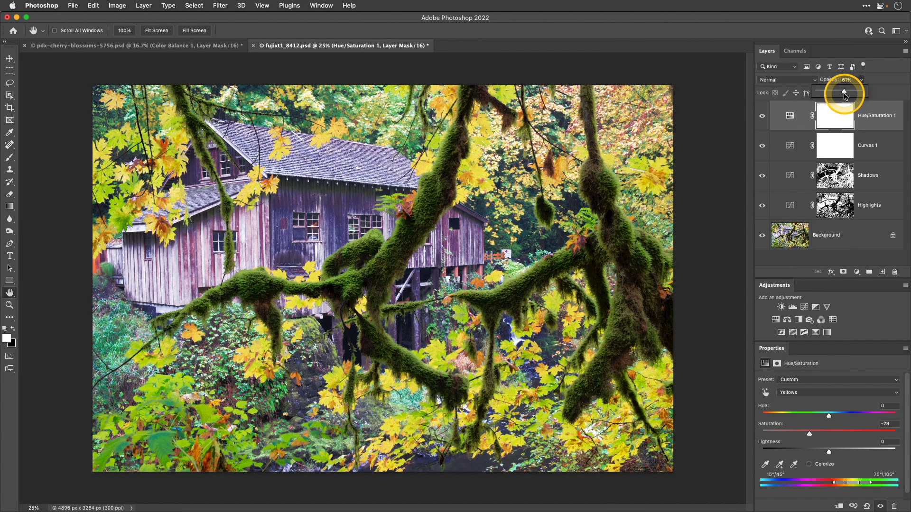
left_click(762, 236, "alt")
left_click(762, 237, "alt")
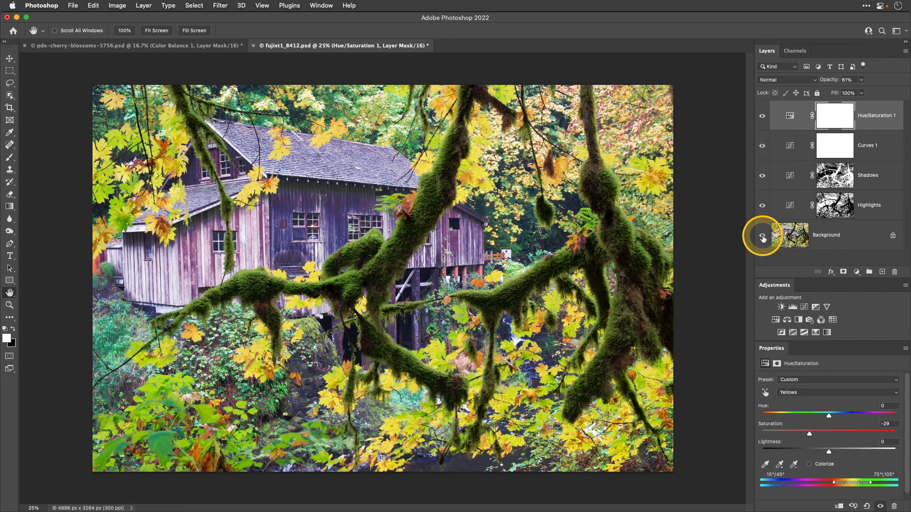
left_click(763, 237, "alt")
left_click(763, 237, "alt")
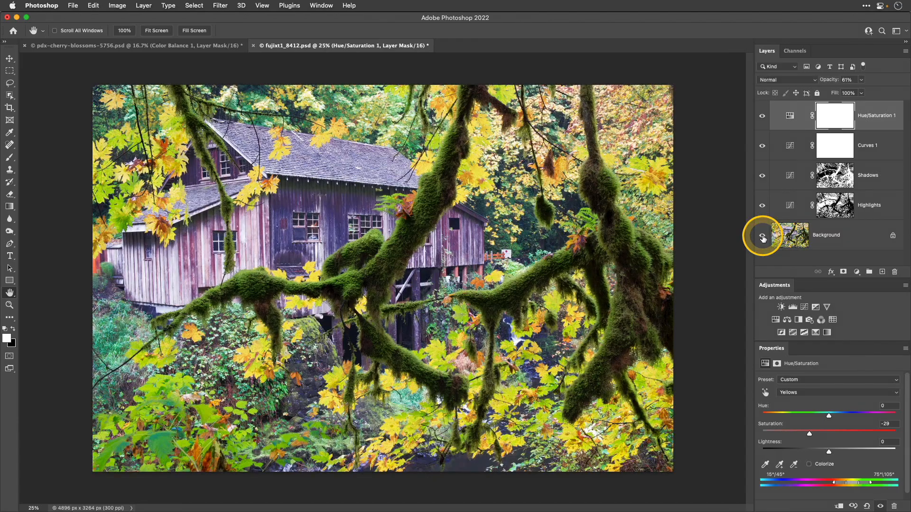